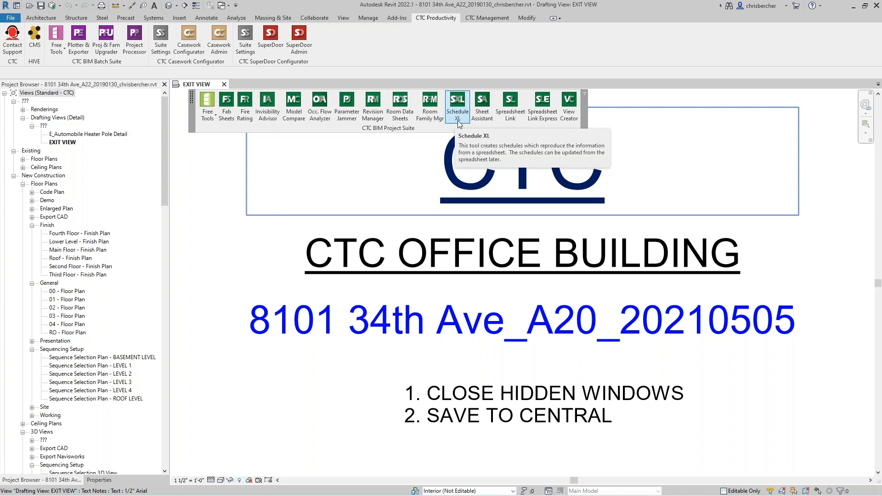
Step: Launch Schedule XL, start adding a new spreadsheet schedule and open the dialog for loading a spreadsheet file
left_click(208, 114)
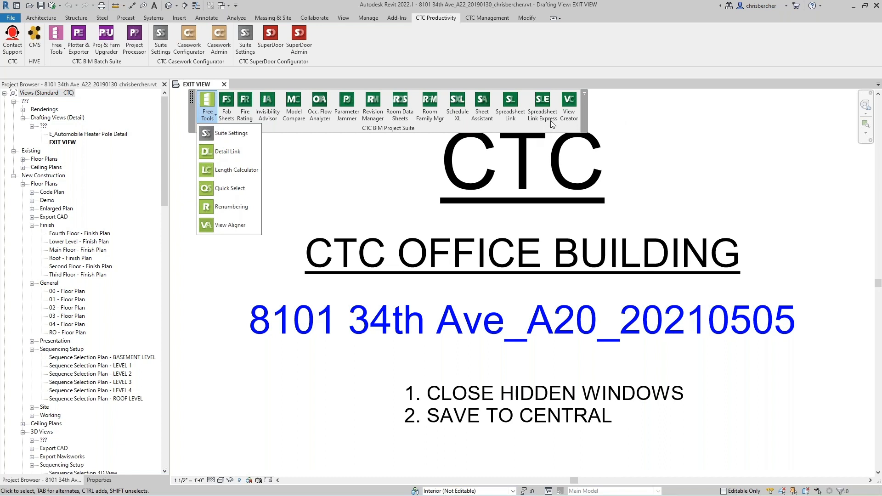
left_click(461, 113)
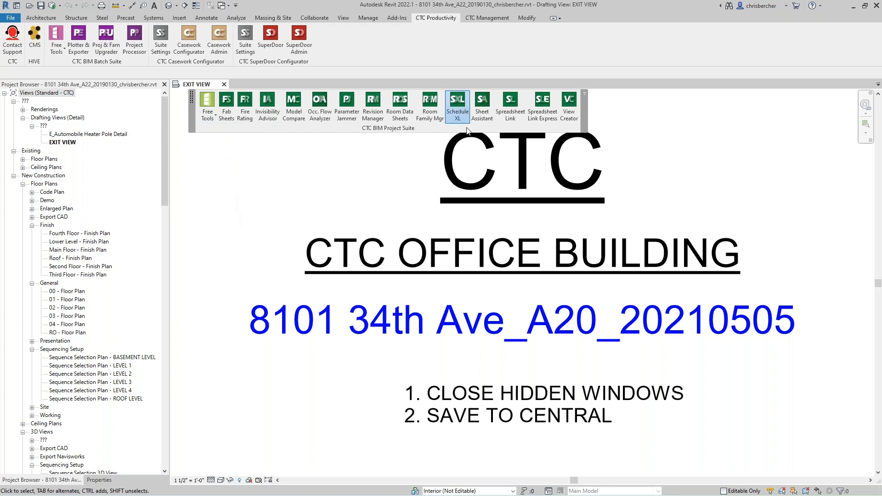
left_click_drag(417, 104, 448, 114)
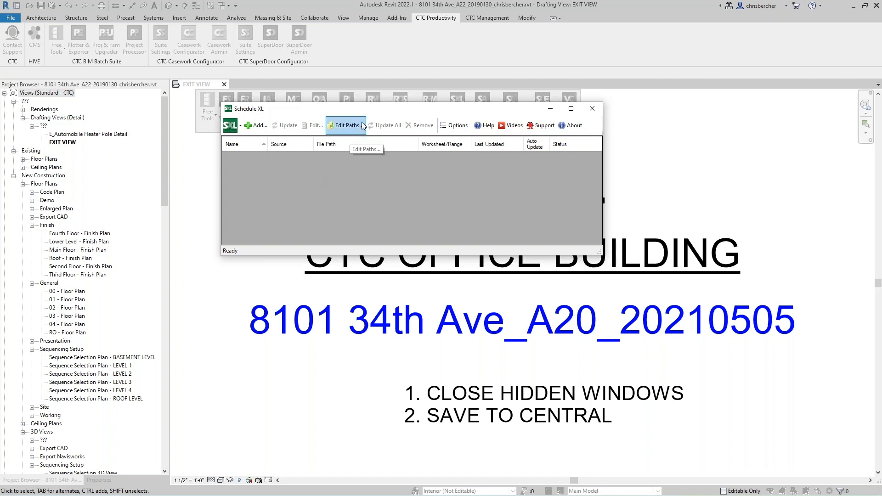
left_click(255, 128)
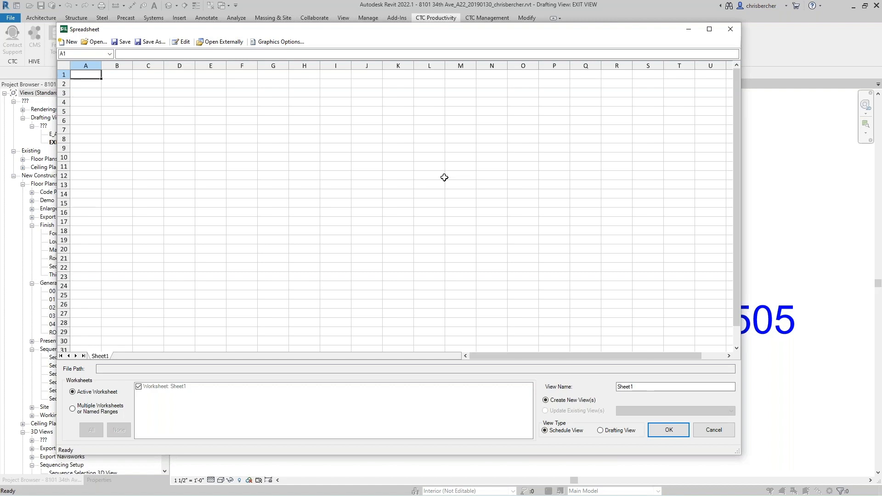
left_click_drag(428, 32, 457, 44)
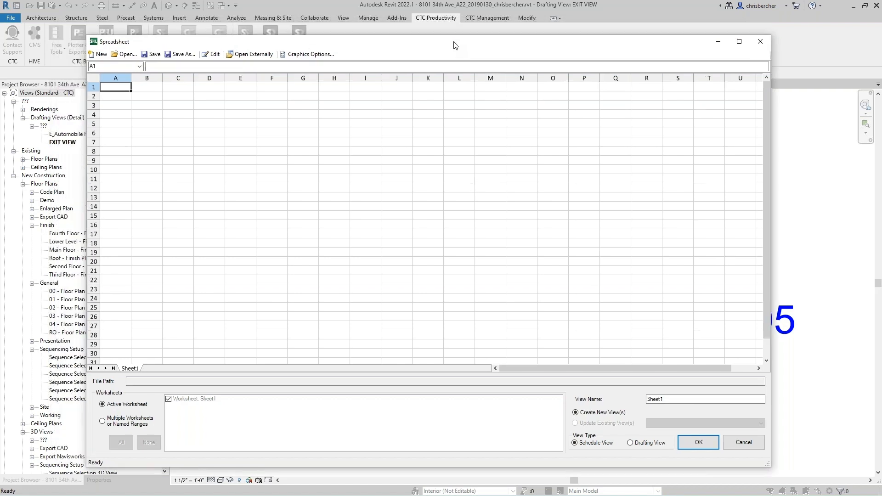
left_click(125, 53)
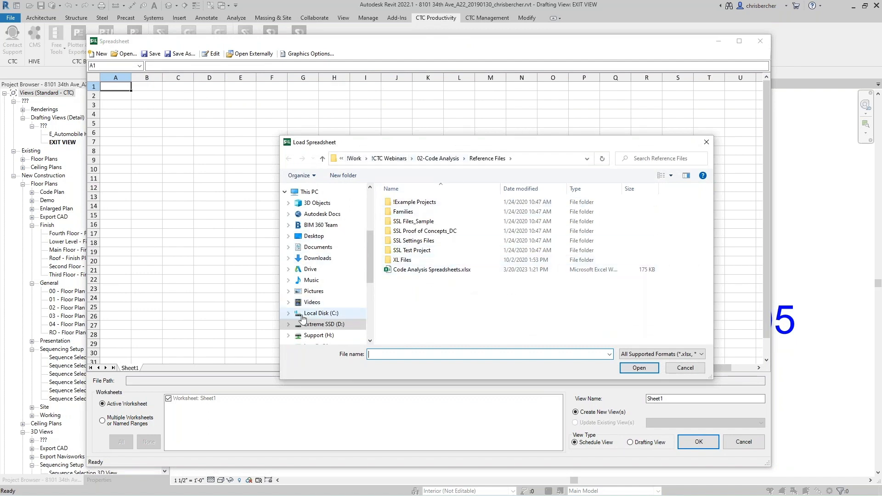
left_click(340, 313)
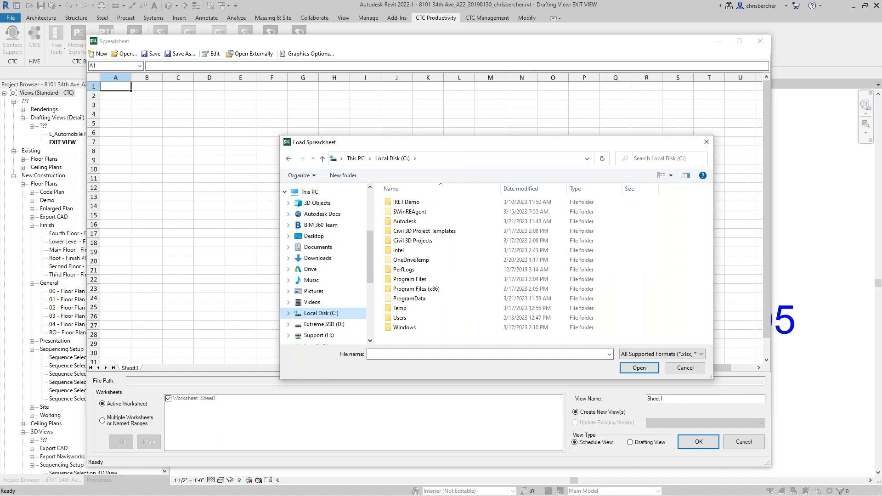
Step: Switch to Excel, examine the Unit Mix, Code Analysis and Code Review worksheets of Code Analysis Spreadsheets_SXL.xlsx, and return to Revit
key("alt+Tab")
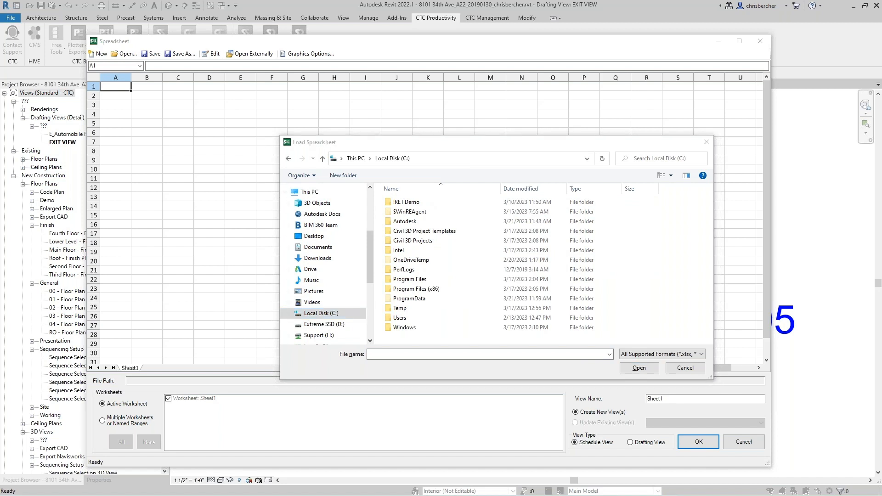
key("alt+Tab")
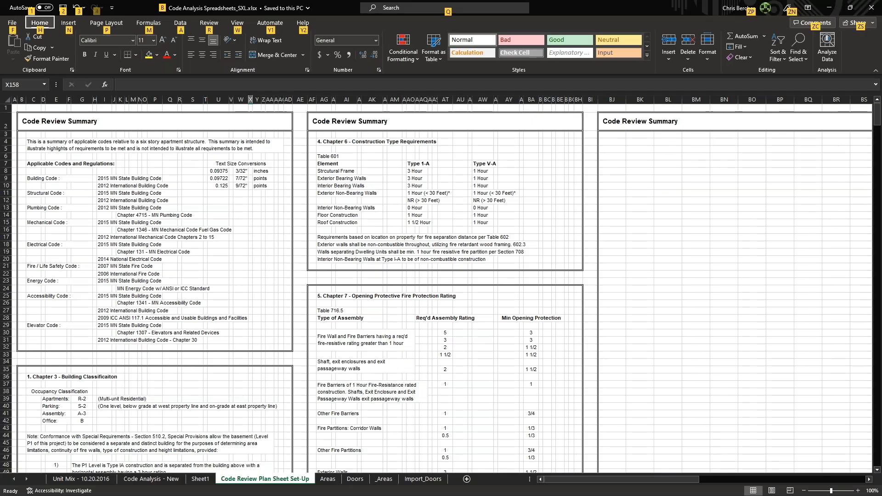
left_click(783, 309)
left_click(90, 480)
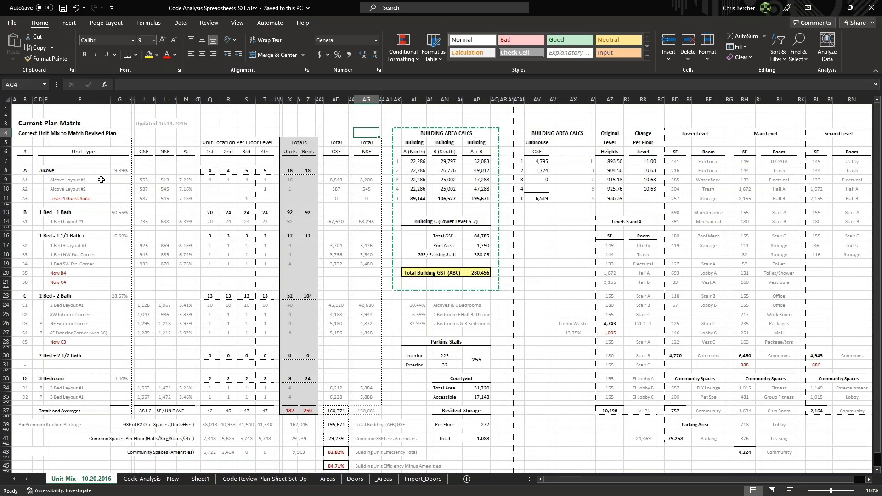
left_click(157, 481)
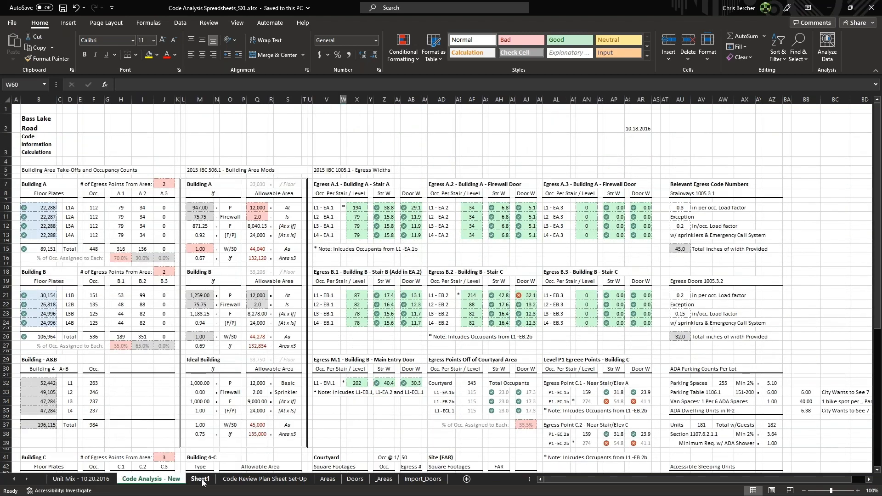
left_click(200, 480)
left_click(251, 480)
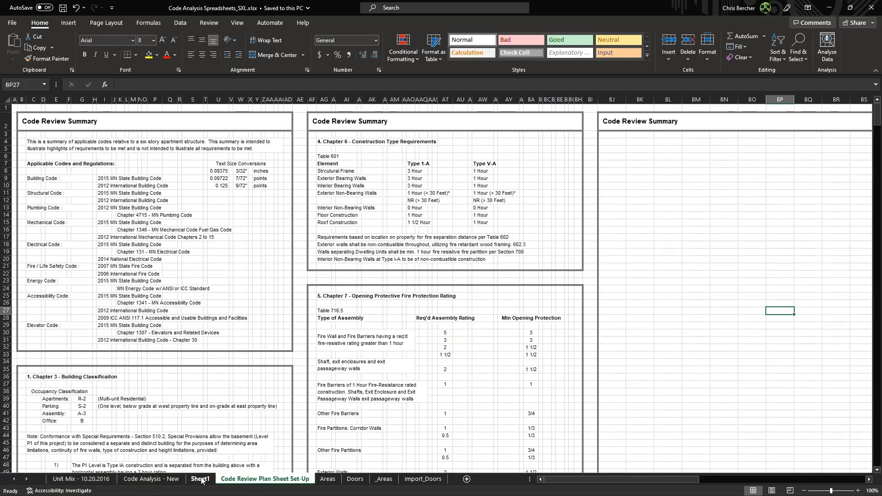
left_click(85, 480)
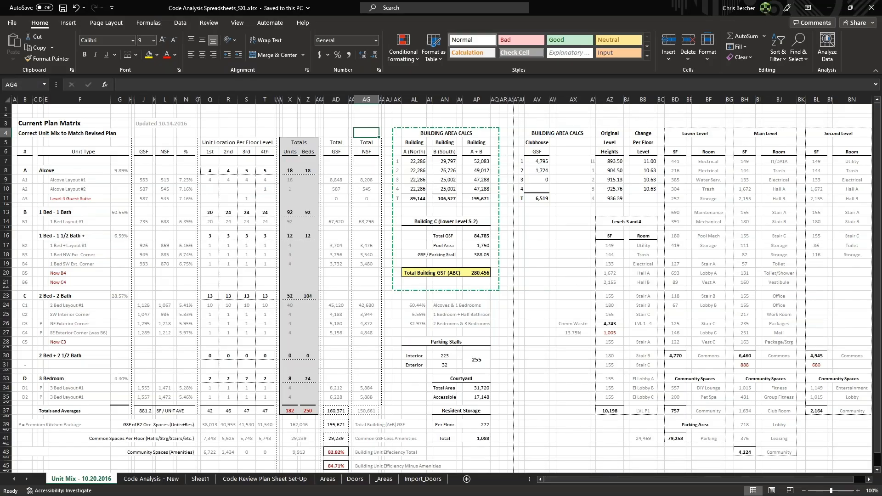
key("alt+Tab")
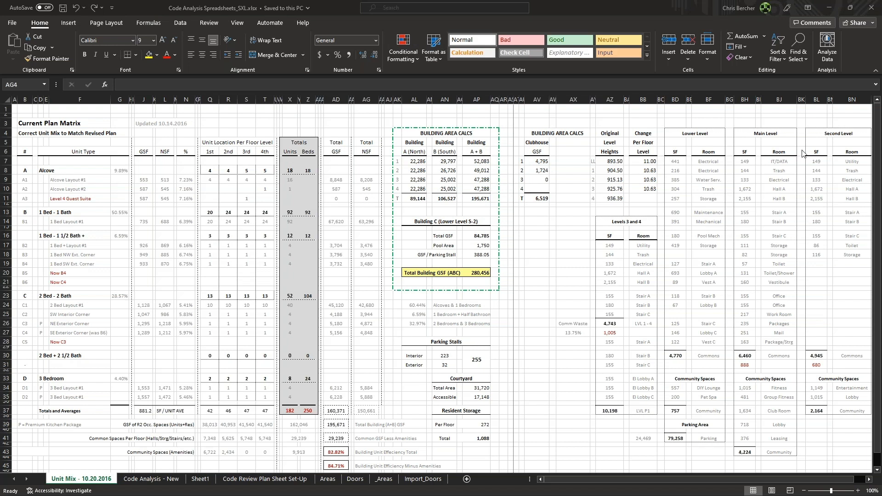
left_click_drag(881, 87, 92, 82)
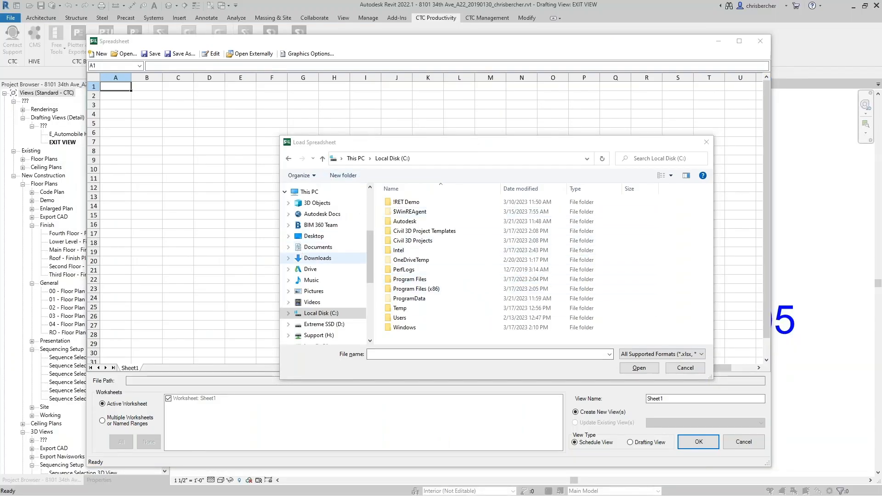
Step: Load Code Analysis Spreadsheets_SXL.xlsx from D:\!Work\!CTC Webinars\24 - Intro to Schedule XL and make Unit Mix - 10.20.2016 the active worksheet
left_click(321, 324)
double_click(412, 202)
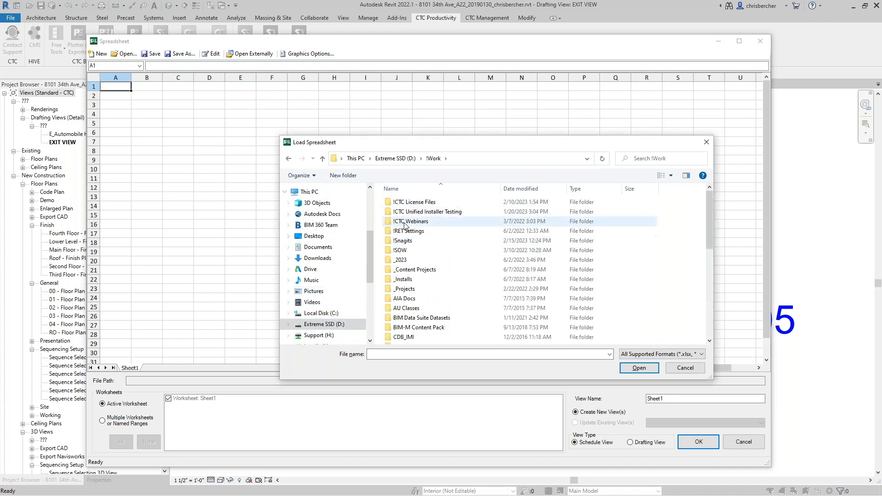
double_click(407, 222)
scroll(415, 273, "down", 5)
scroll(415, 273, "up", 3)
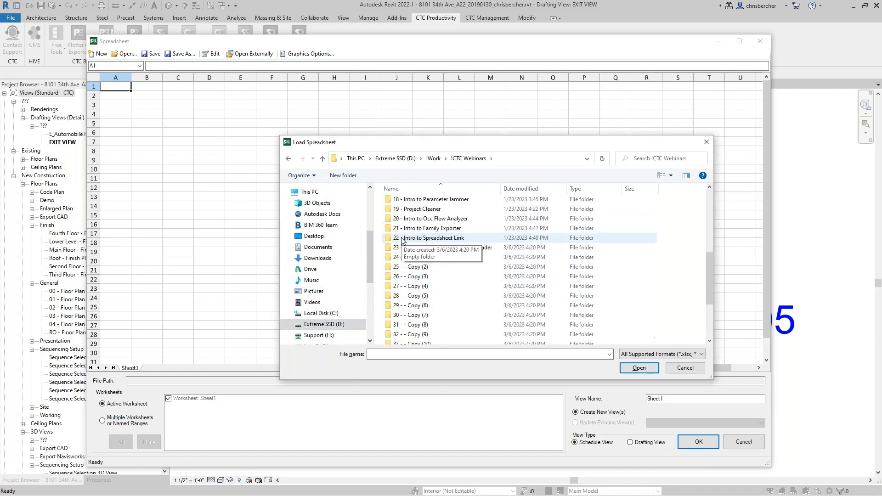
double_click(417, 259)
double_click(433, 203)
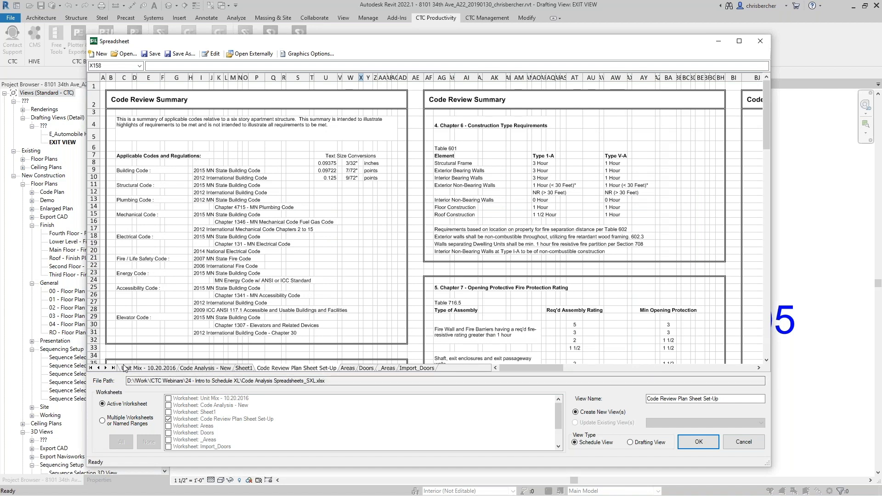
left_click(145, 368)
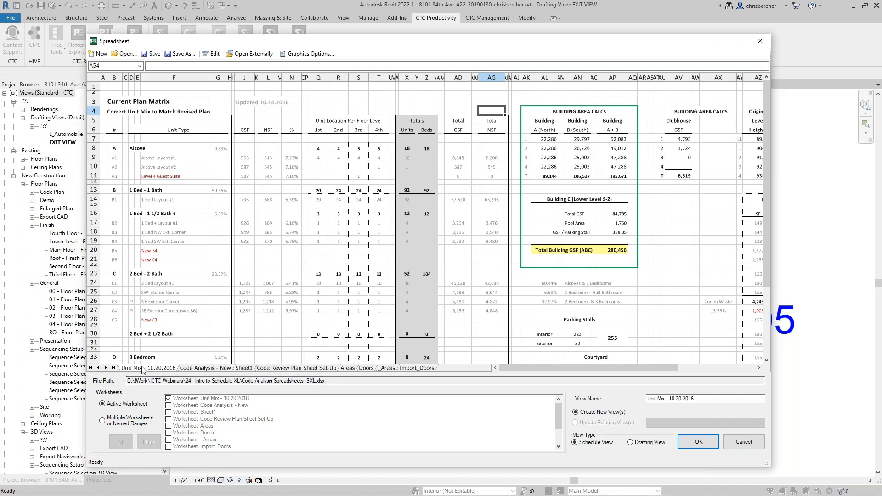
Step: Try the import mode for multiple worksheets or named ranges, and return to importing only the active worksheet
left_click(103, 421)
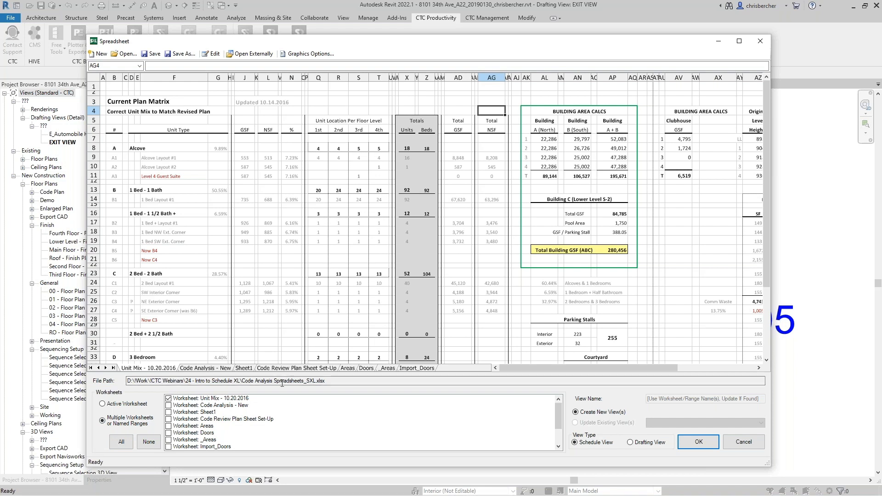
scroll(425, 221, "down", 20)
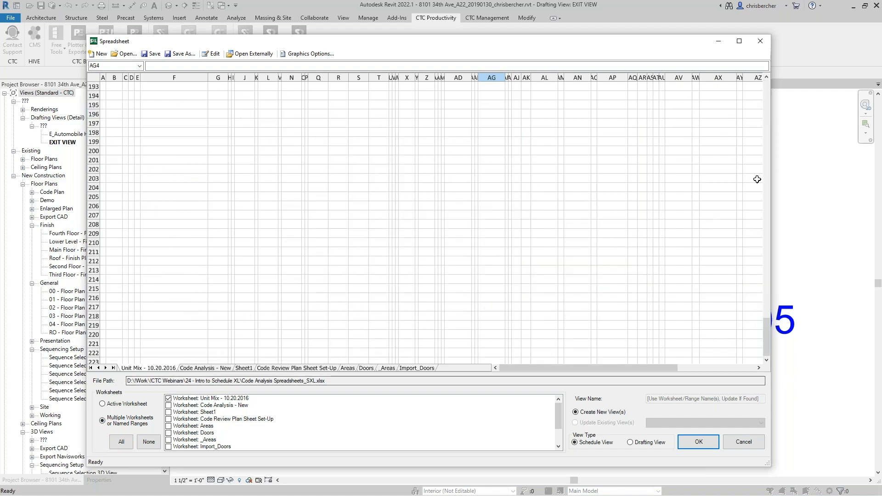
left_click_drag(766, 342, 750, 46)
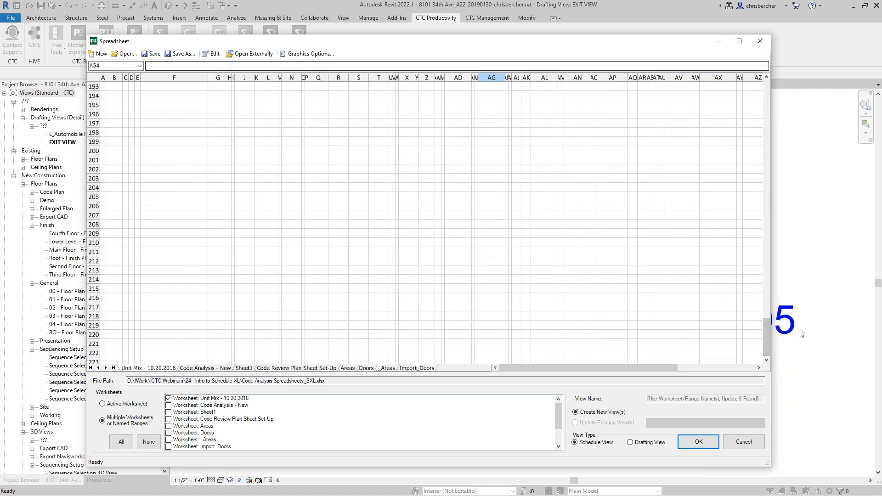
left_click_drag(770, 345, 768, 91)
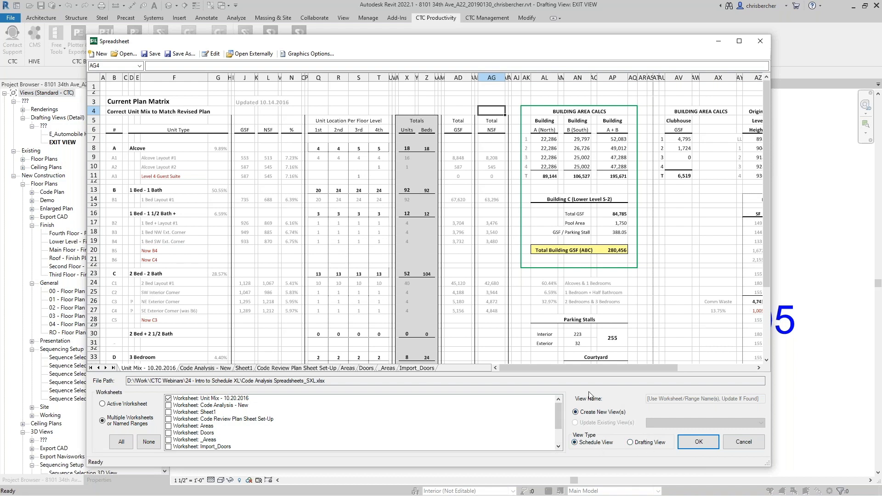
left_click(122, 404)
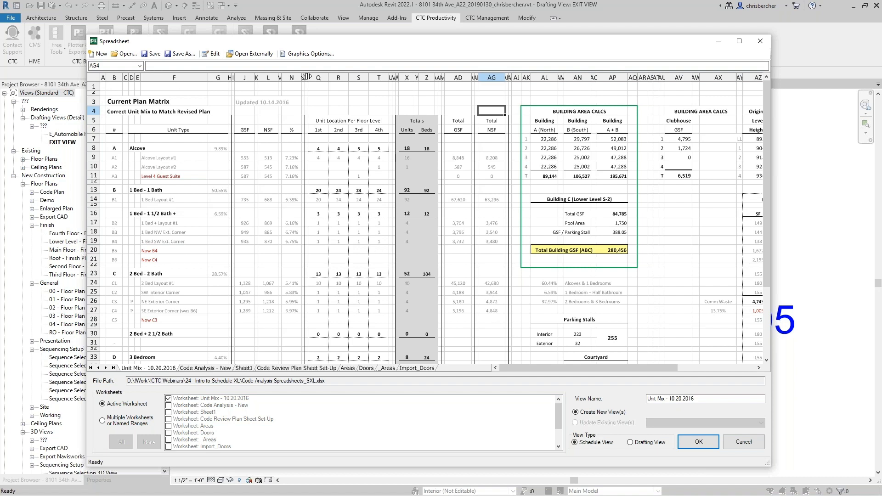
left_click(176, 100)
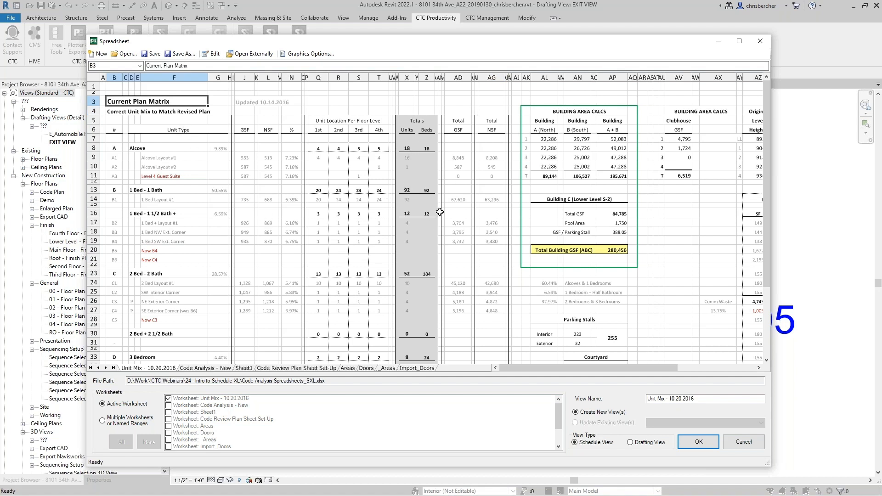
Step: Open the graphics options, try Auto Fit for cell height and width, and set both back to preserving the spreadsheet's cell sizes
left_click(294, 54)
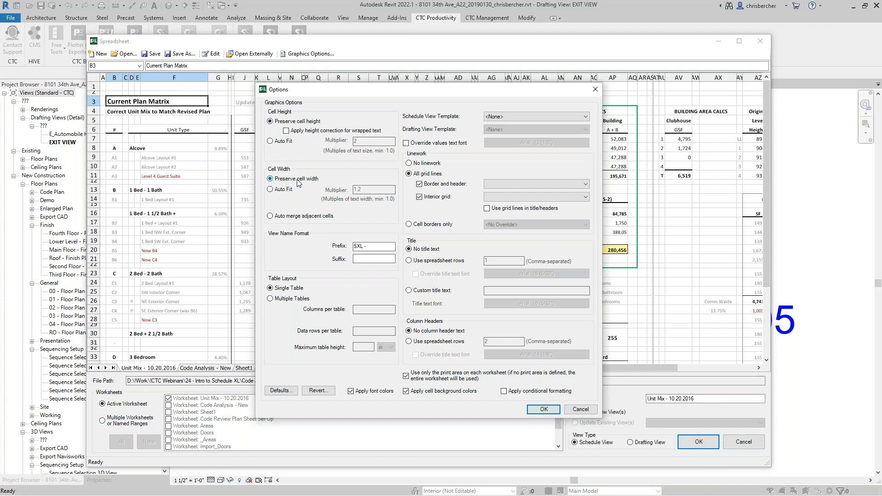
left_click(278, 142)
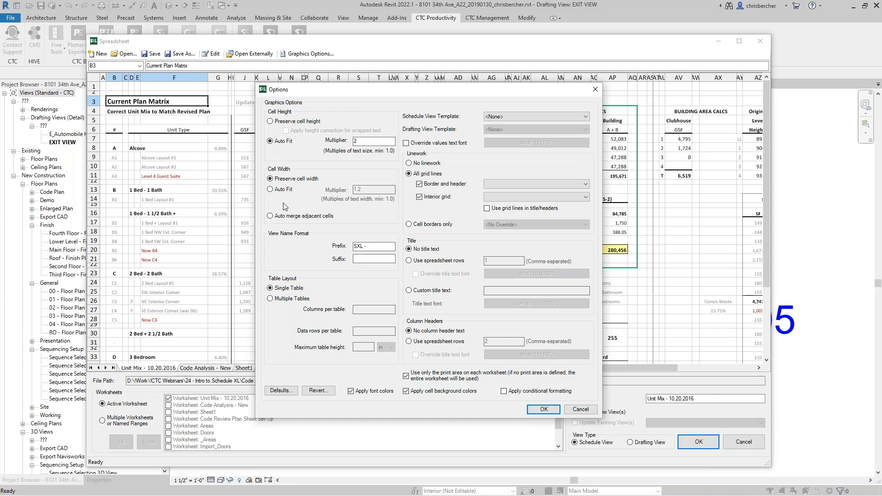
left_click(272, 192)
left_click_drag(368, 141, 297, 141)
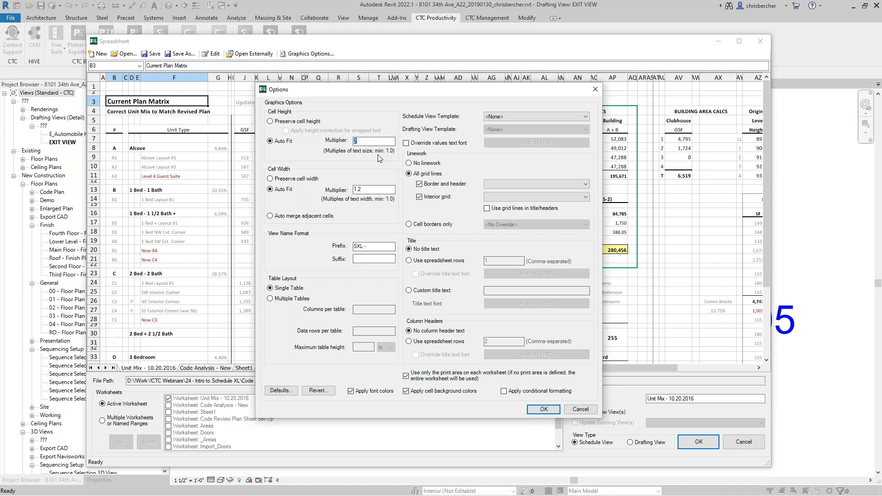
left_click_drag(351, 90, 417, 72)
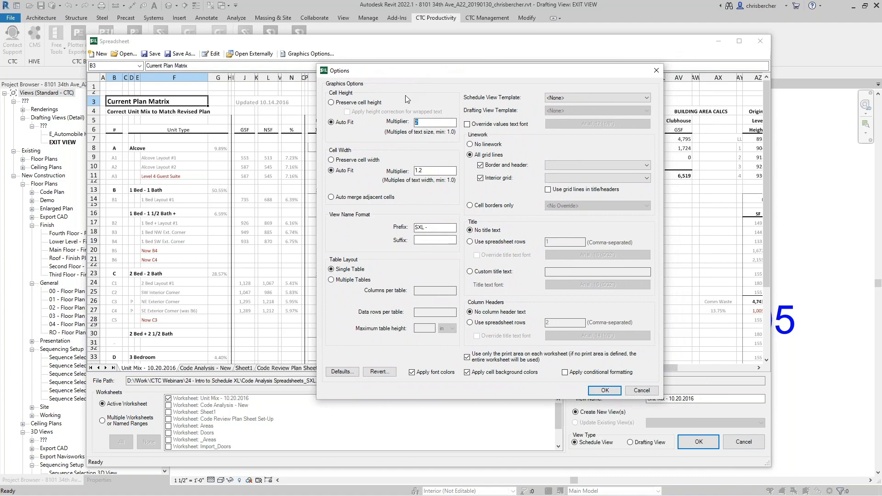
left_click(351, 104)
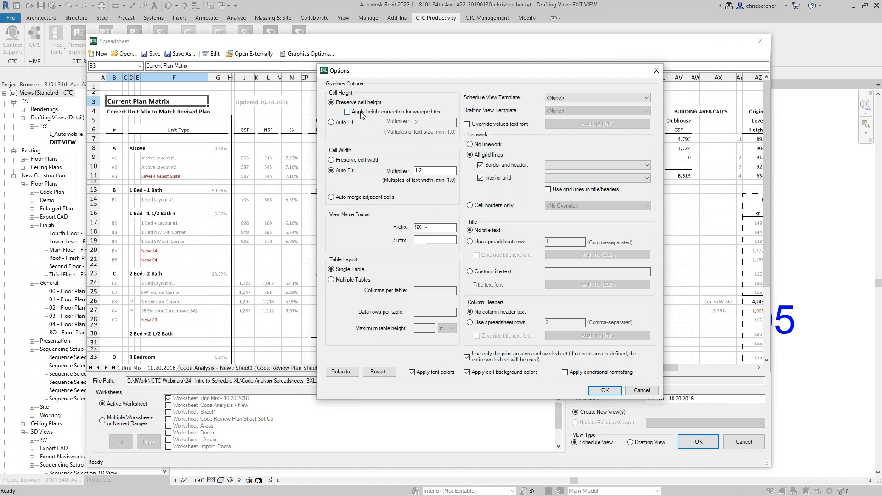
left_click(351, 160)
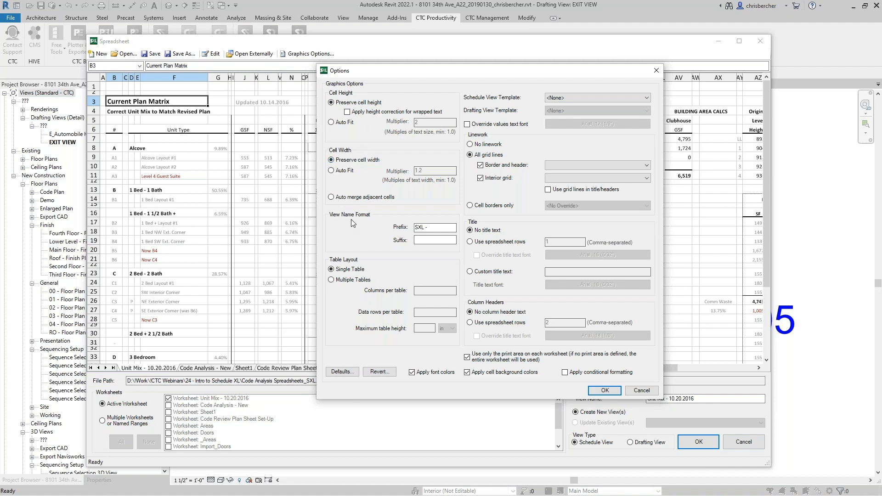
left_click_drag(439, 227, 337, 226)
Step: Check the available schedule view templates and leave the template at <None>
left_click(565, 101)
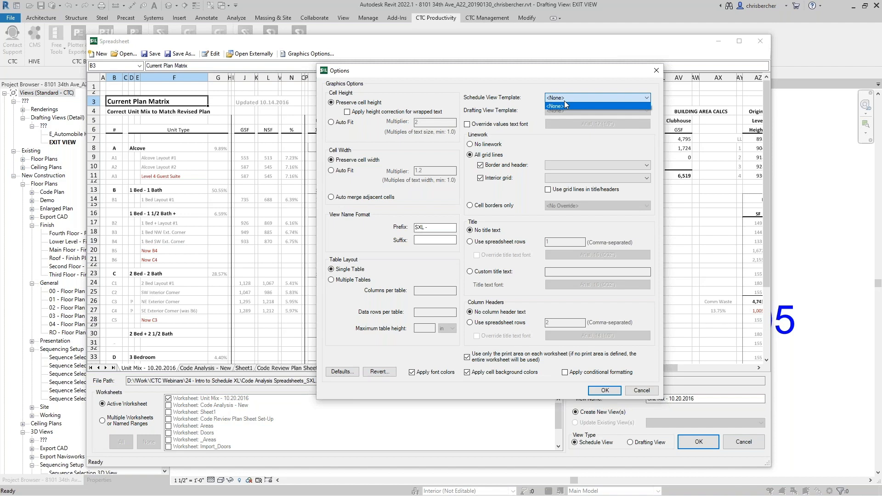
left_click(509, 113)
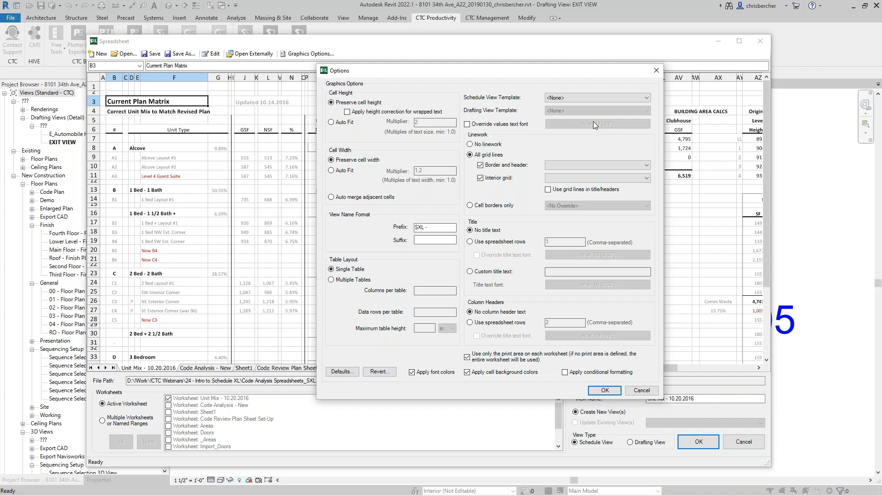
left_click(561, 98)
left_click(555, 134)
Step: Try overriding the values text font, view its text style and font choices, and turn the override off again
left_click(510, 124)
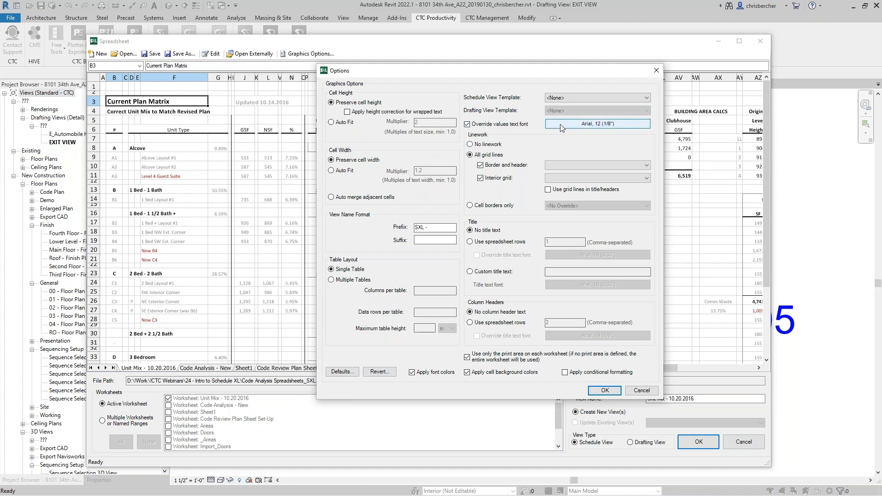
left_click(587, 123)
mouse_move(630, 134)
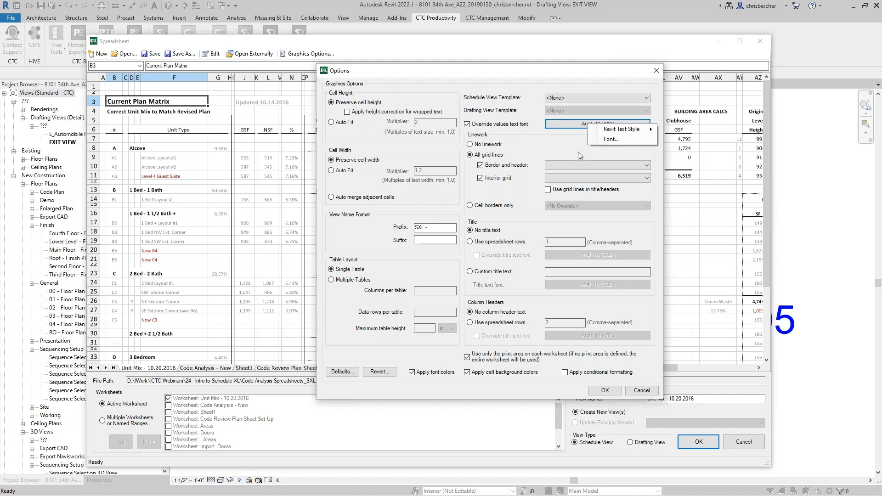
left_click(559, 140)
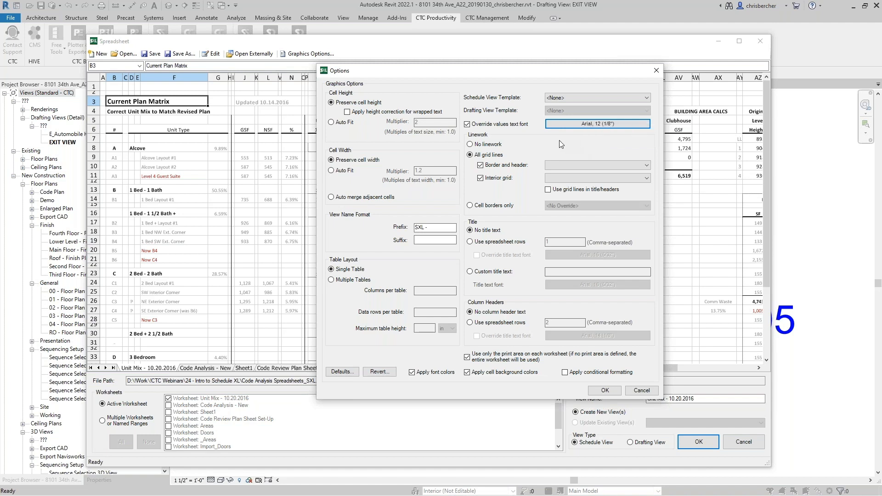
left_click(489, 125)
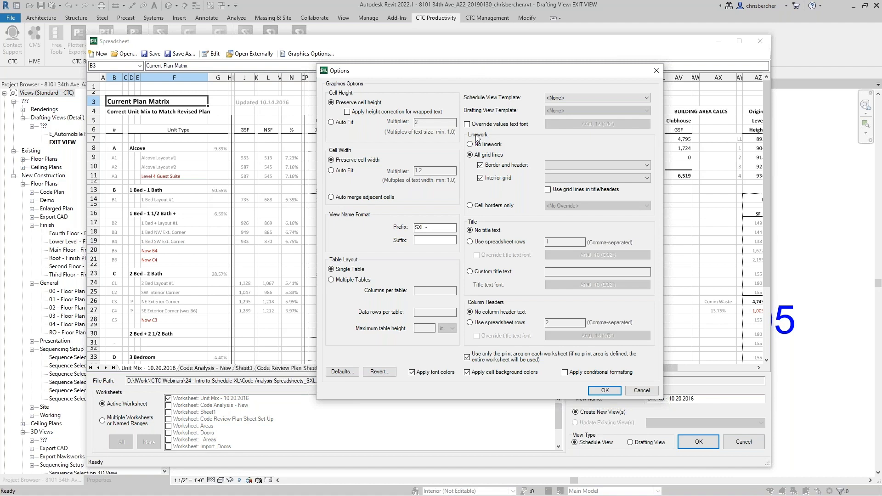
Step: Compare the line style choices for cell borders and all grid lines, and set the linework to cell borders only
left_click(492, 205)
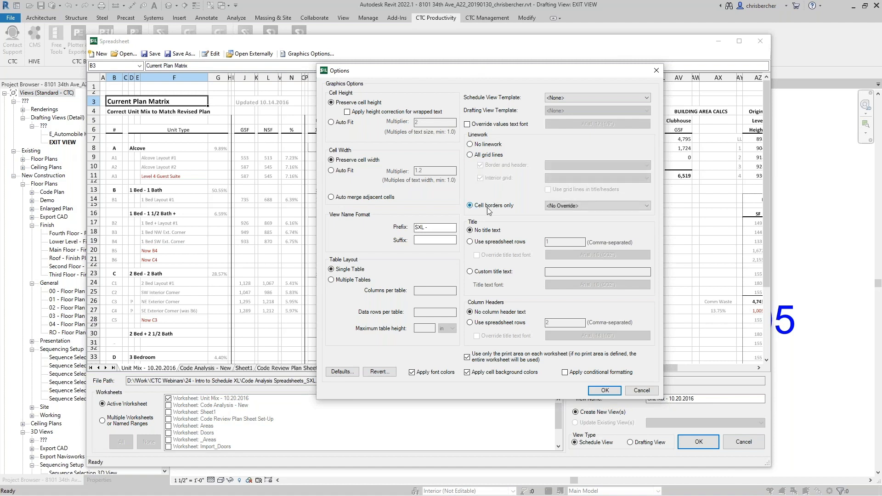
left_click(616, 206)
left_click(511, 182)
left_click(496, 155)
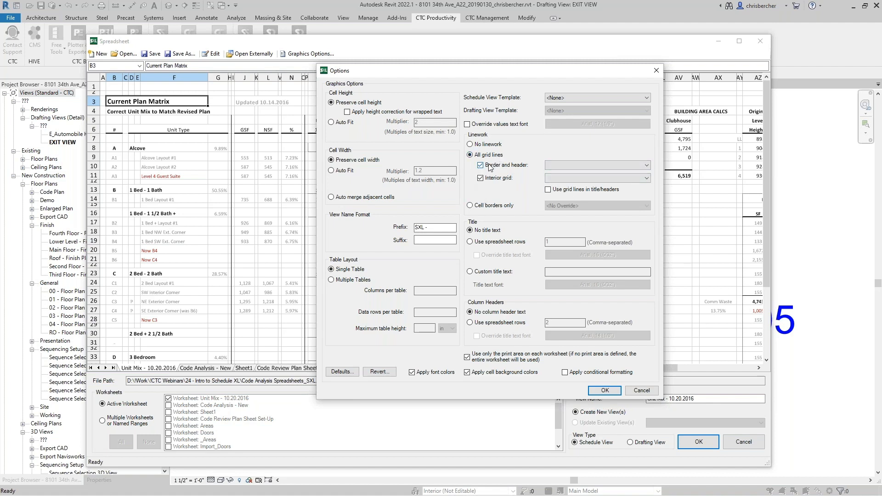
left_click(602, 165)
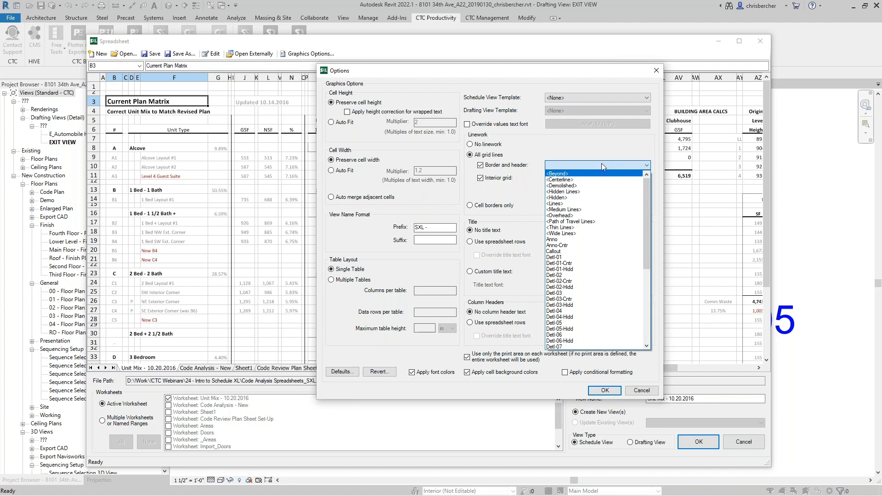
left_click(565, 162)
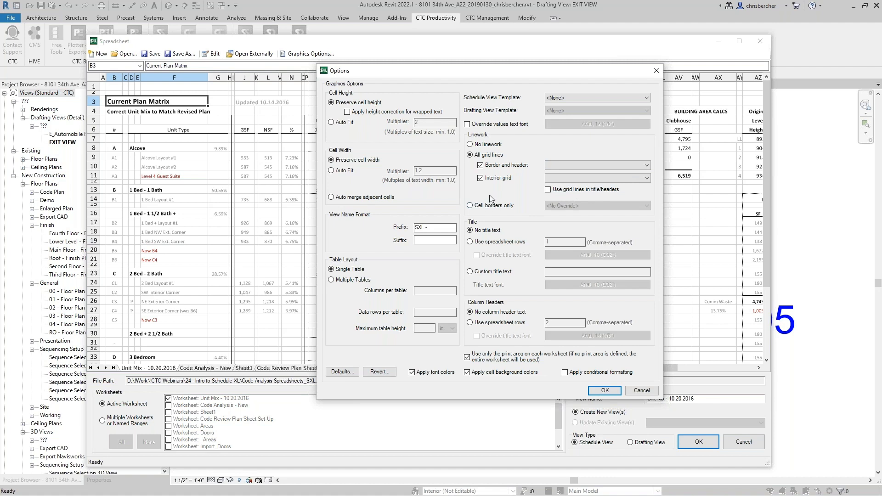
left_click(482, 206)
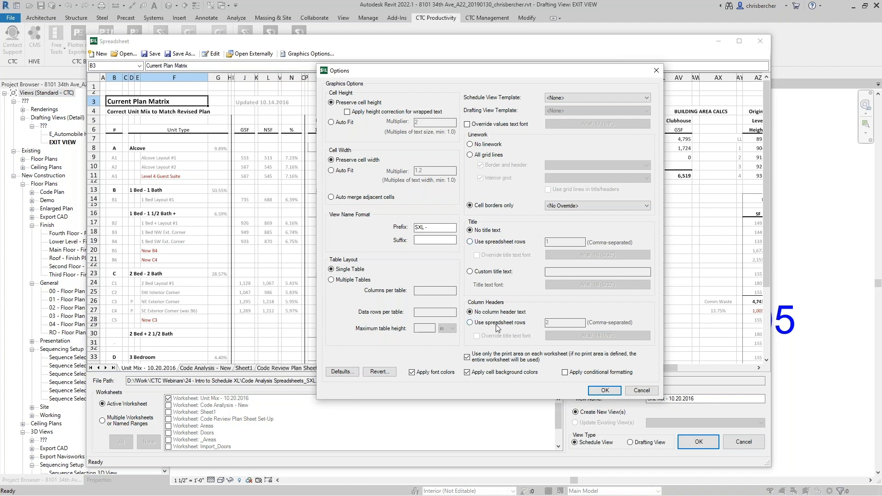
Step: Try taking the title from spreadsheet row 1 and the column headers from spreadsheet row 2
left_click_drag(446, 75, 409, 162)
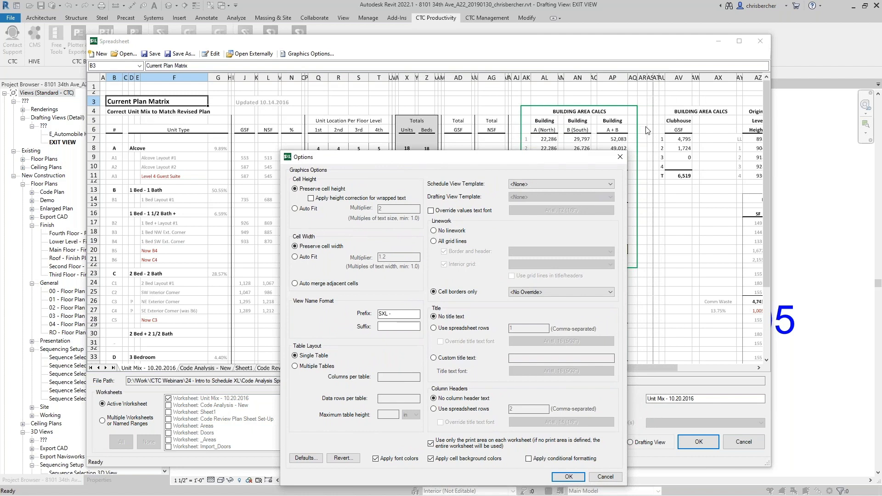
left_click(451, 330)
left_click(452, 411)
double_click(509, 409)
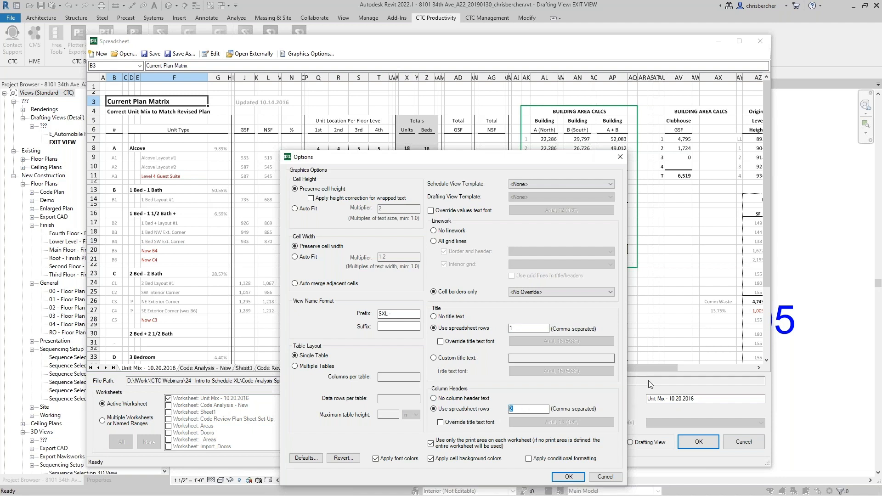
left_click_drag(501, 157, 522, 41)
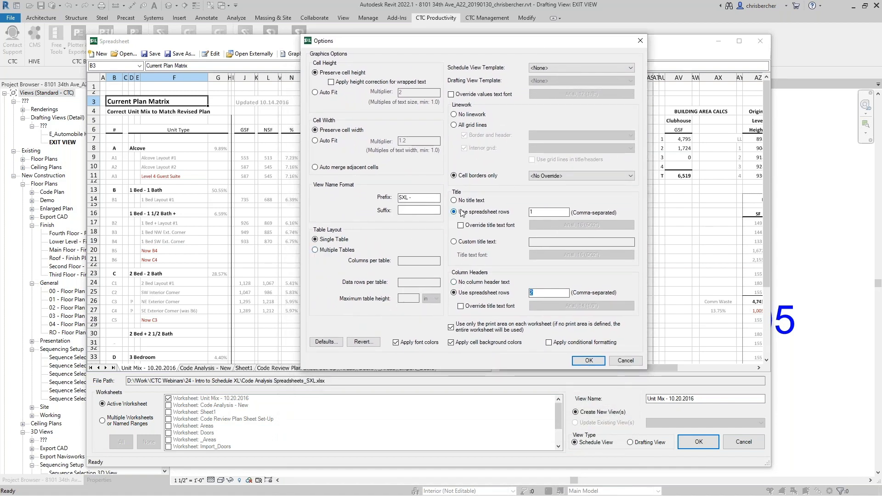
Step: Set the title and column headers back to no text and accept the graphics options
double_click(544, 212)
left_click(478, 201)
left_click(476, 283)
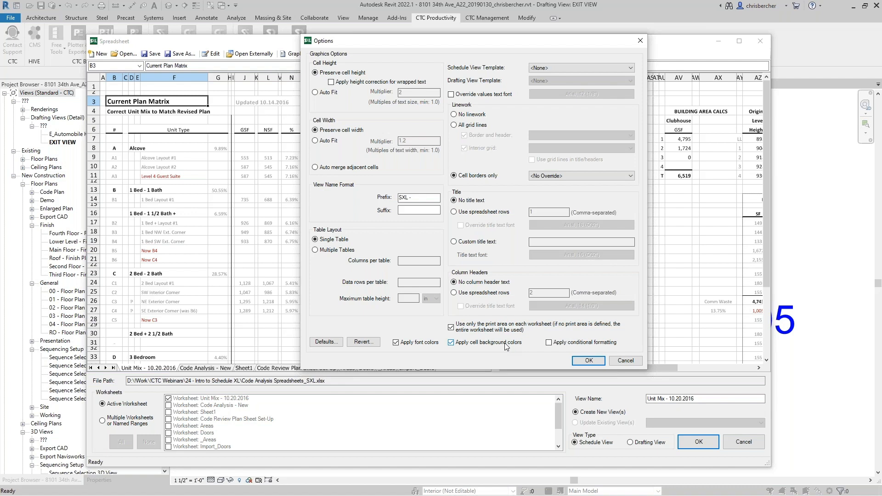
left_click(586, 363)
Step: Name the view Unit Mix - 3.21.2023 and create it as a new schedule view
left_click_drag(717, 399, 580, 398)
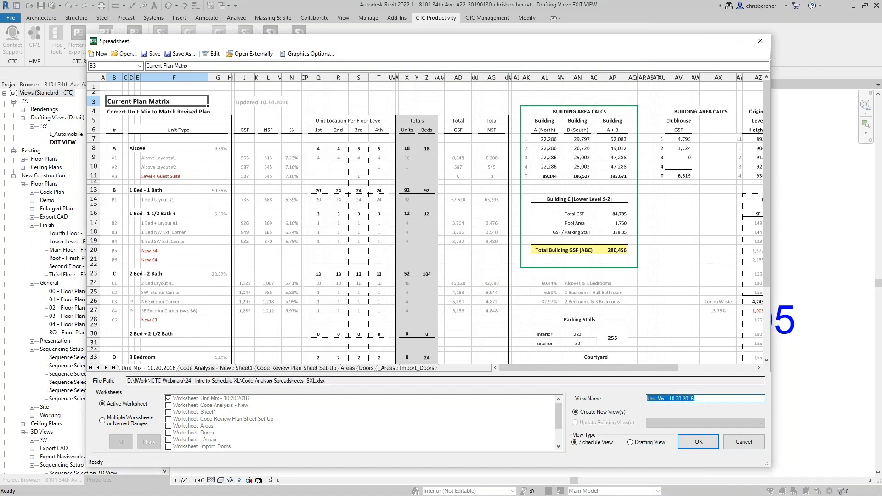
left_click(702, 398)
key("BackSpace")
key("BackSpace")
key("BackSpace")
key("BackSpace")
key("BackSpace")
key("BackSpace")
key("BackSpace")
key("BackSpace")
key("BackSpace")
key("BackSpace")
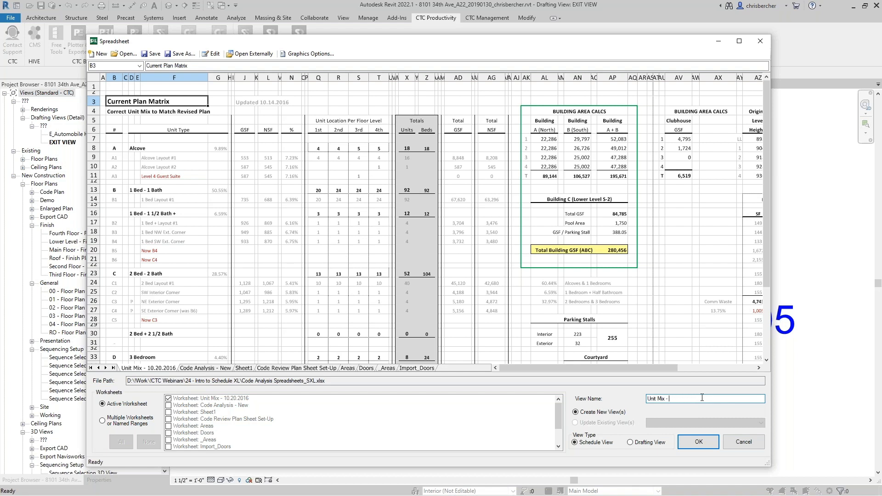
type("3.21.2023")
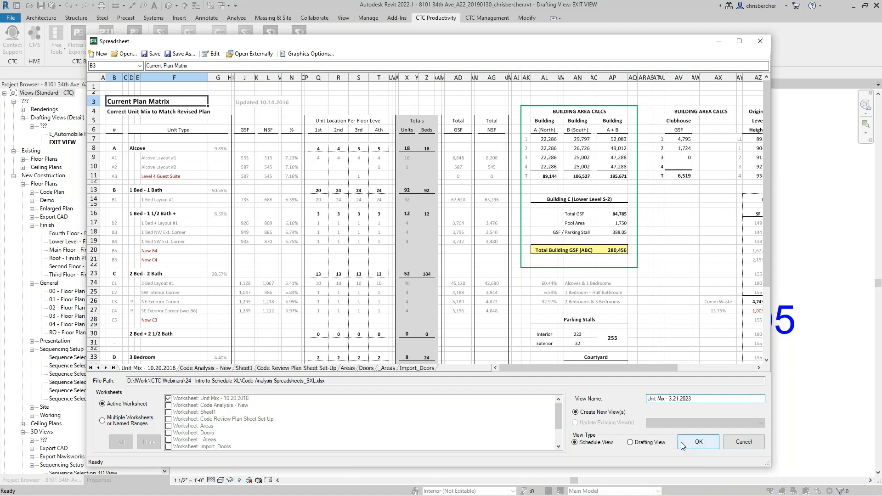
left_click(695, 441)
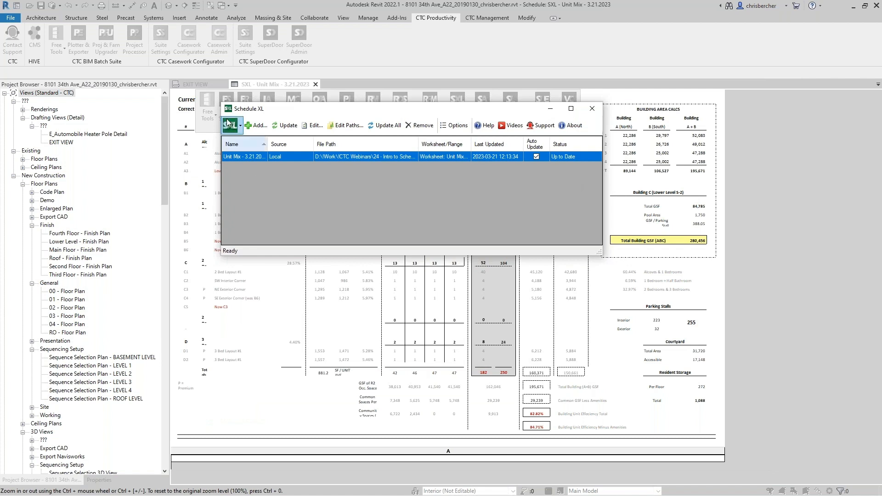
Step: Move the Schedule XL window off the new schedule and switch to Excel, placing the workbook window beside the schedule
left_click_drag(380, 114, 568, 186)
left_click_drag(557, 215, 553, 269)
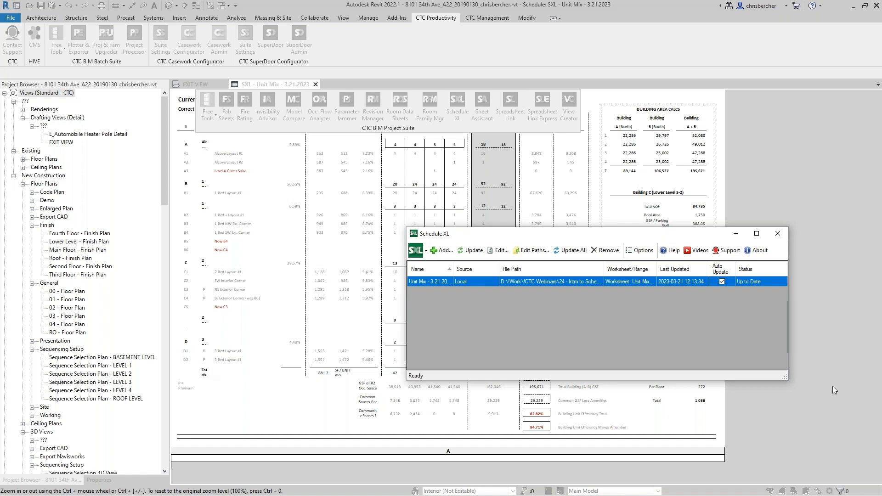
key("alt+Tab")
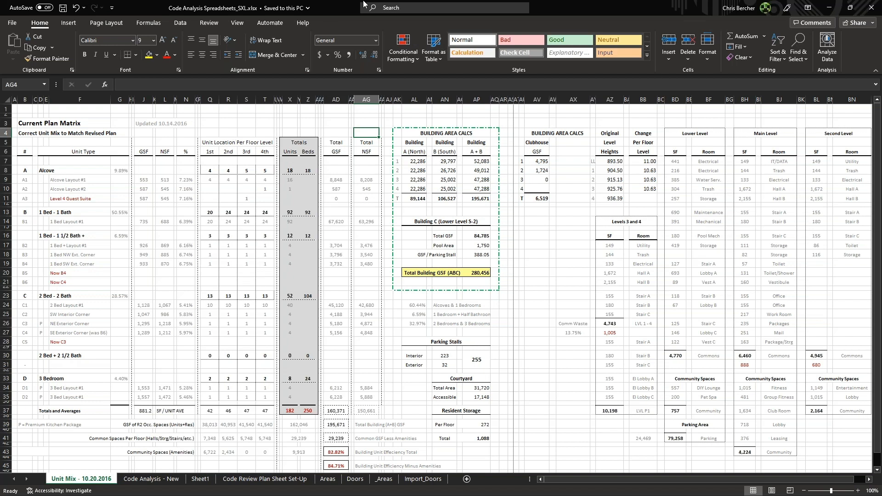
left_click_drag(343, 7, 553, 65)
Step: Examine which title and unit type heading cells on the Unit Mix worksheet are merged, including row 13
left_click(265, 275)
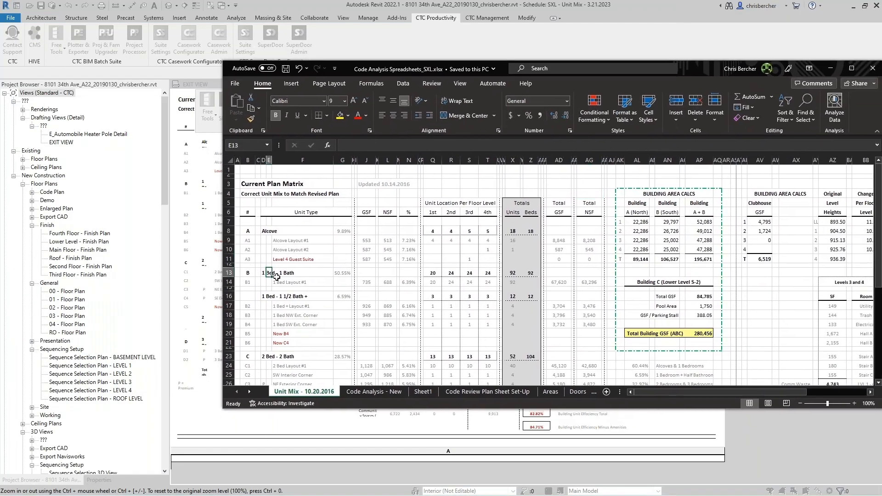
left_click(256, 185)
left_click(256, 194)
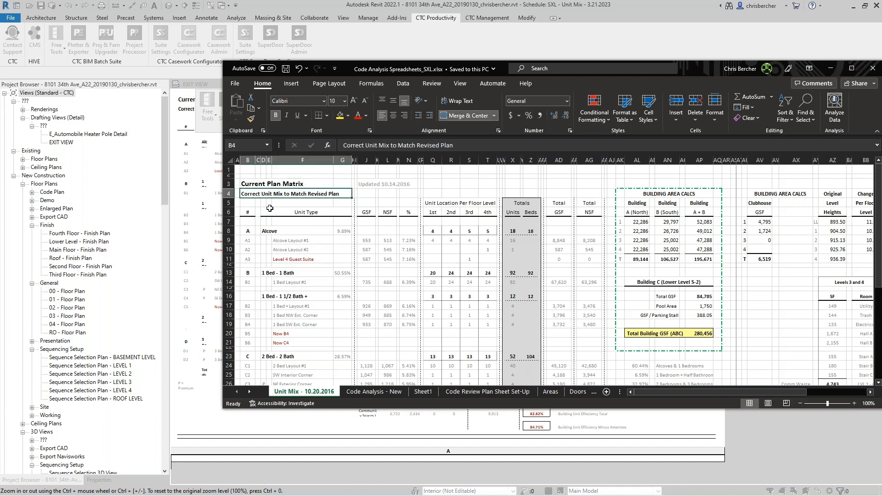
left_click(373, 391)
left_click(297, 396)
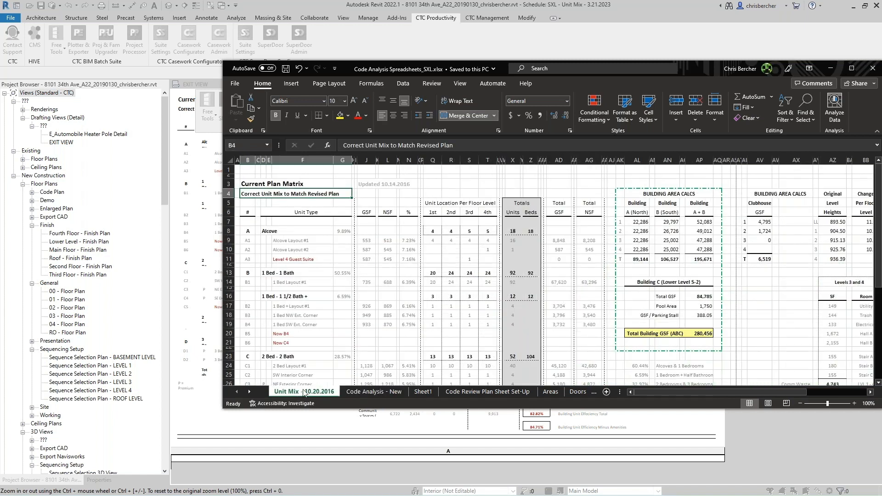
left_click(253, 273)
left_click(269, 273)
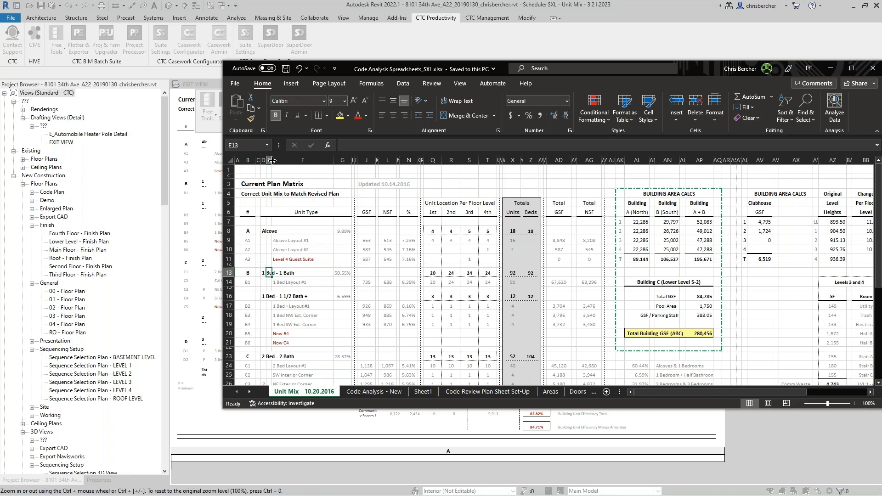
left_click_drag(464, 71, 474, 65)
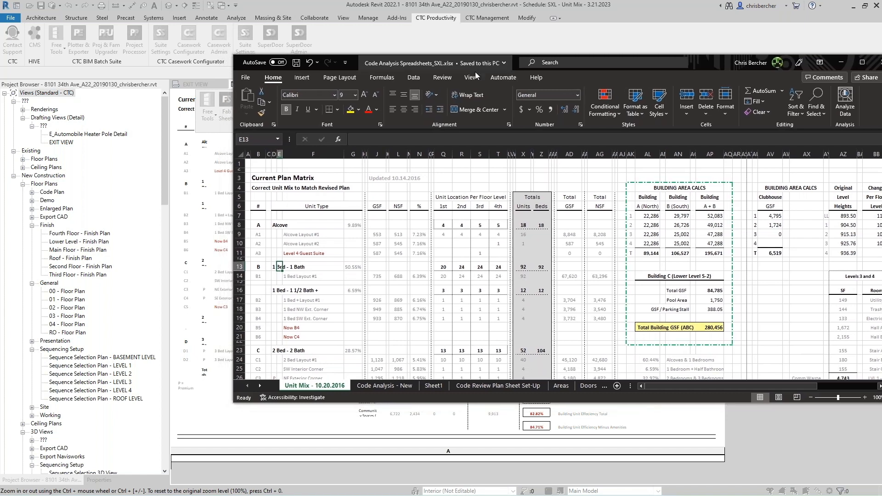
left_click(273, 269)
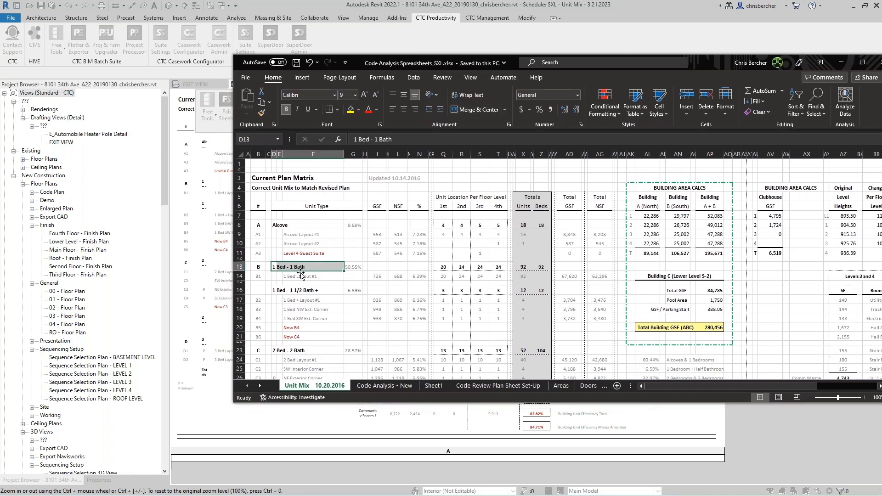
Step: Merge cells D8:F8 for the Alcove heading and D13:F13 for the 1 Bed - 1 Bath heading
left_click(274, 224)
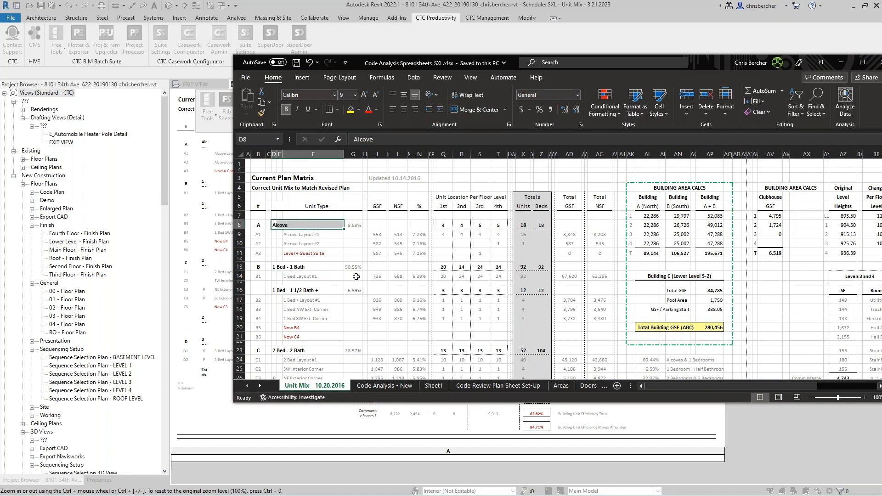
left_click(505, 110)
left_click(493, 147)
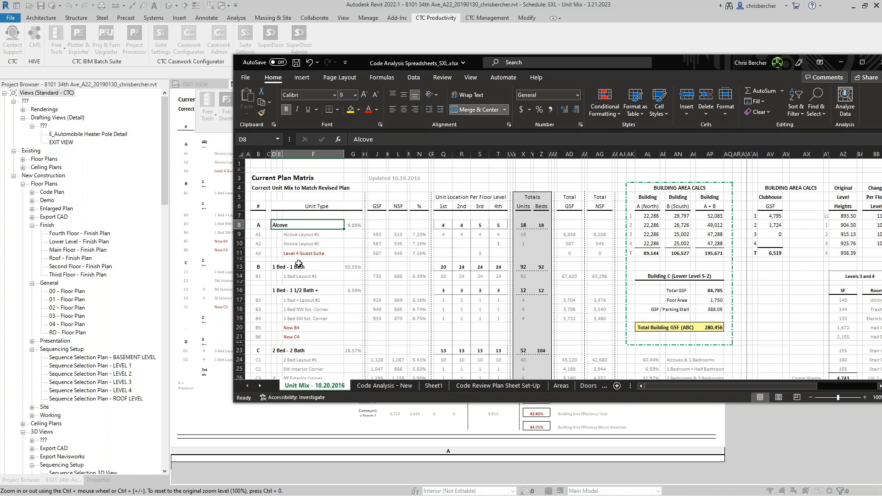
left_click_drag(273, 266, 318, 267)
left_click(505, 110)
left_click(486, 139)
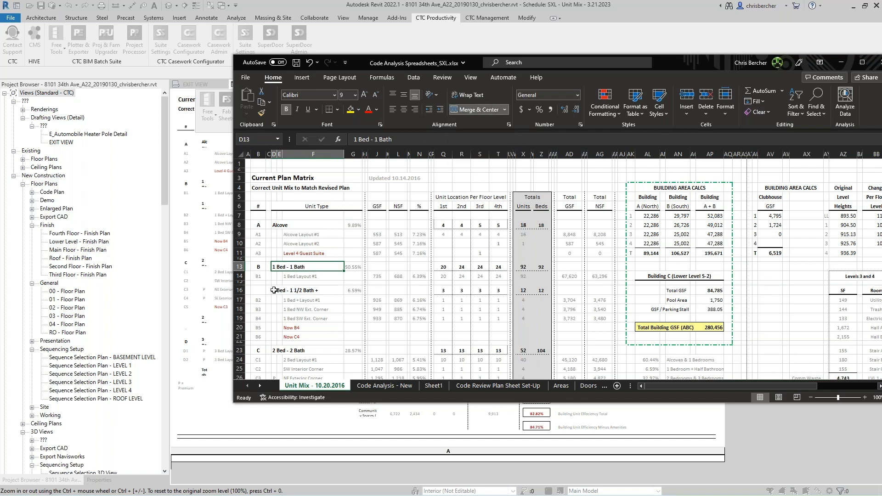
Step: Merge cells D16:F16 for the 1 Bed - 1 1/2 Bath + heading and D23:F23 for 2 Bed - 2 Bath
left_click_drag(274, 290, 317, 291)
left_click(504, 110)
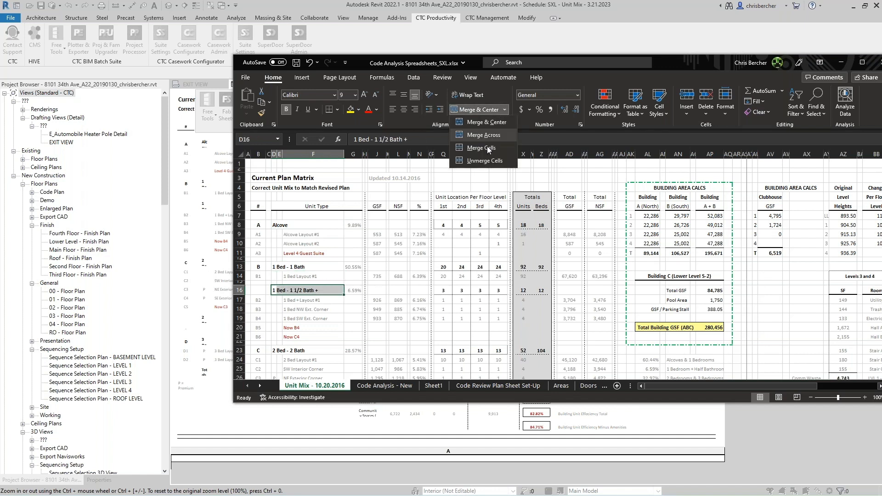
left_click(487, 148)
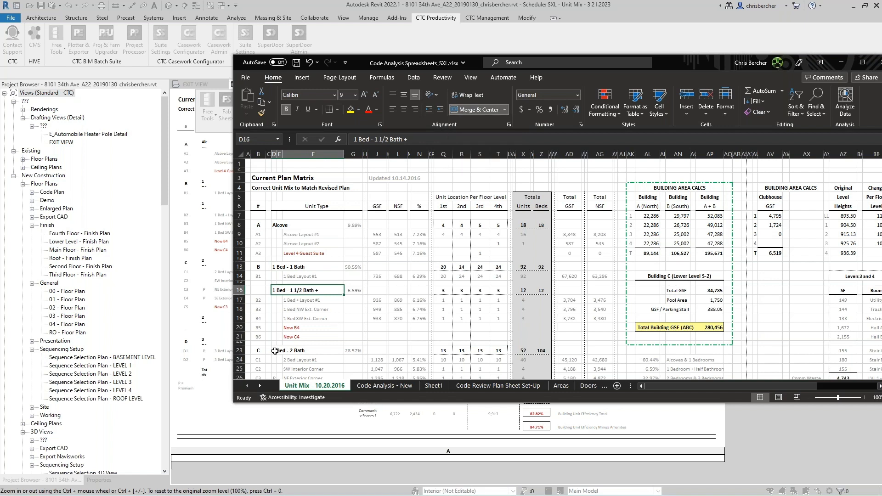
left_click_drag(275, 351, 317, 351)
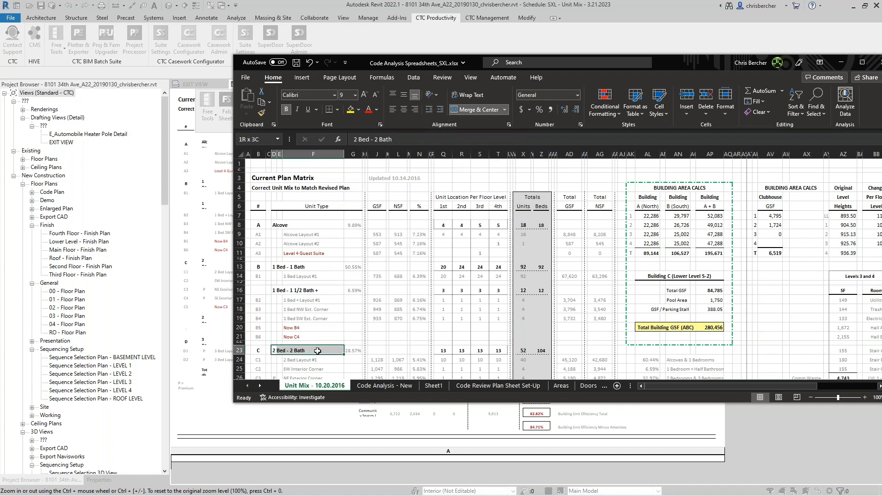
left_click(504, 110)
left_click(488, 147)
Step: Merge cells D30:F30 for the 2 Bed + 2 1/2 Bath heading and D33:F33 for the 3 Bedroom heading
scroll(408, 267, "down", 5)
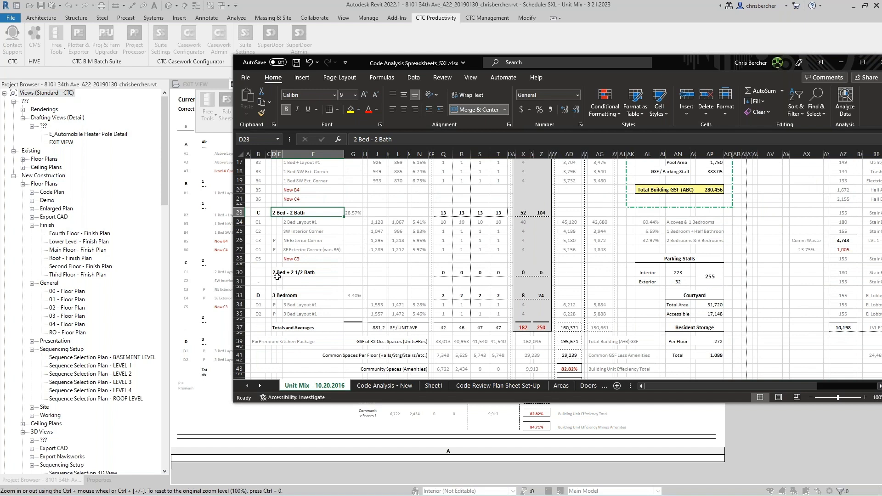
left_click_drag(275, 272, 342, 273)
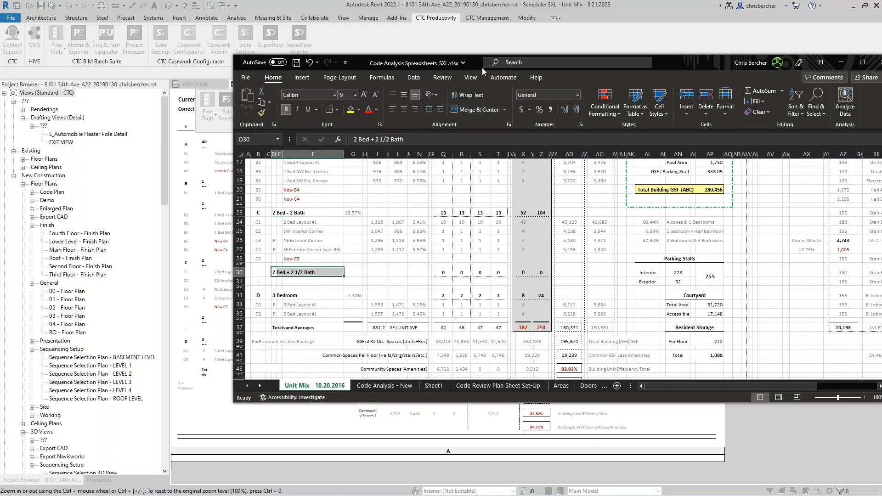
left_click(505, 109)
left_click(488, 147)
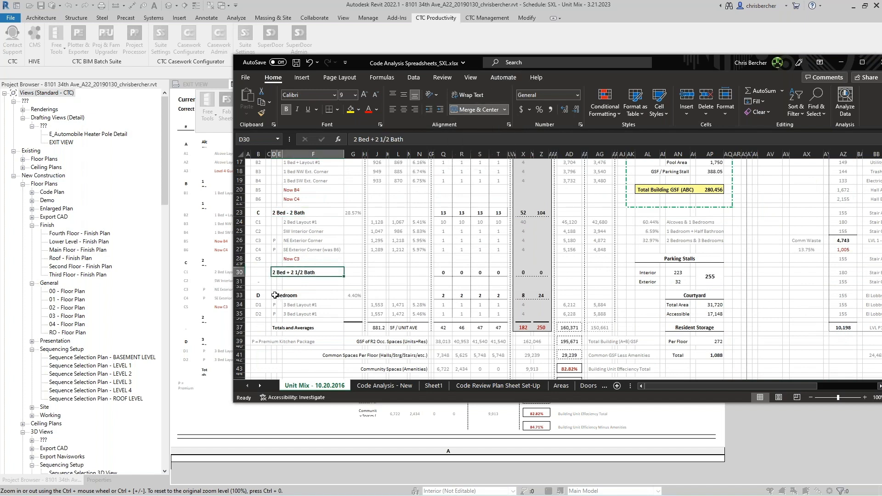
left_click_drag(275, 295, 330, 296)
left_click(505, 110)
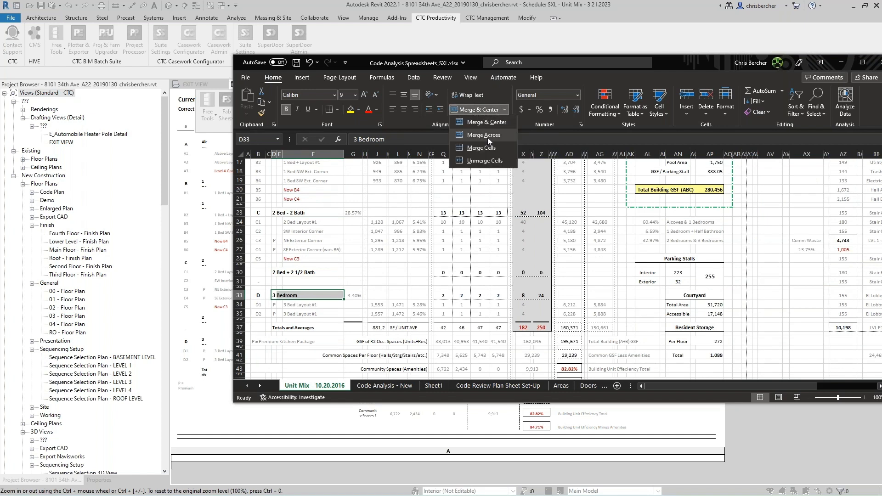
left_click(486, 148)
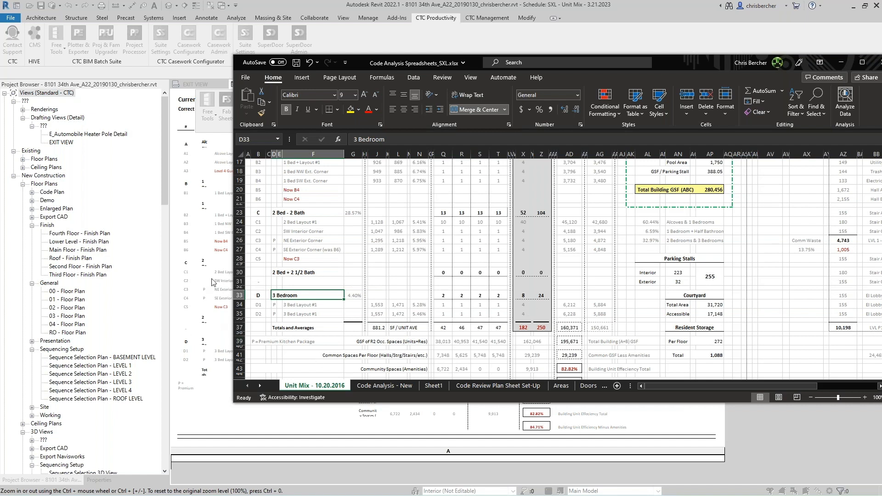
Step: Merge cells B39:F39 for the Premium Kitchen Package note and G39:N39 for the GSF of R2 Occ. Spaces label
left_click(351, 341)
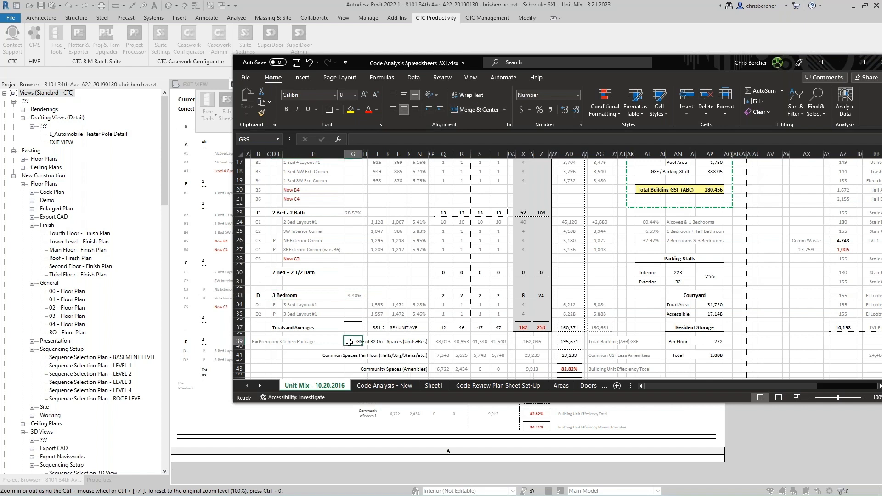
left_click(252, 342)
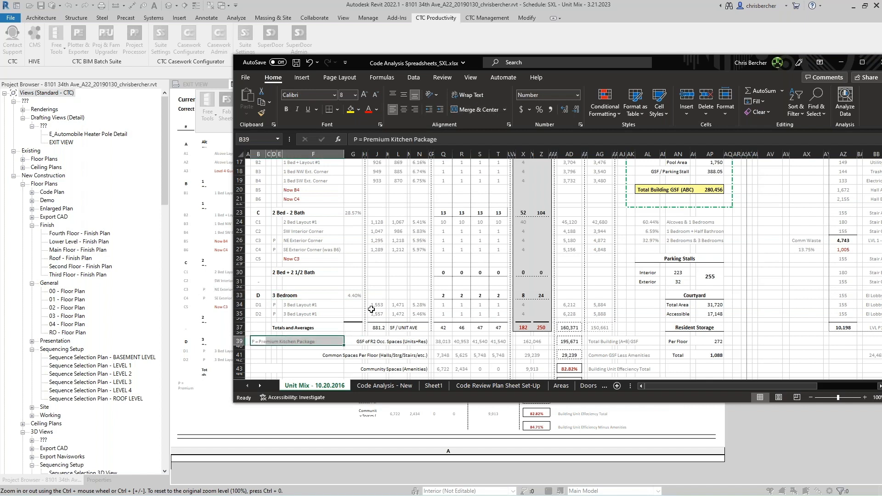
left_click(502, 113)
left_click(473, 149)
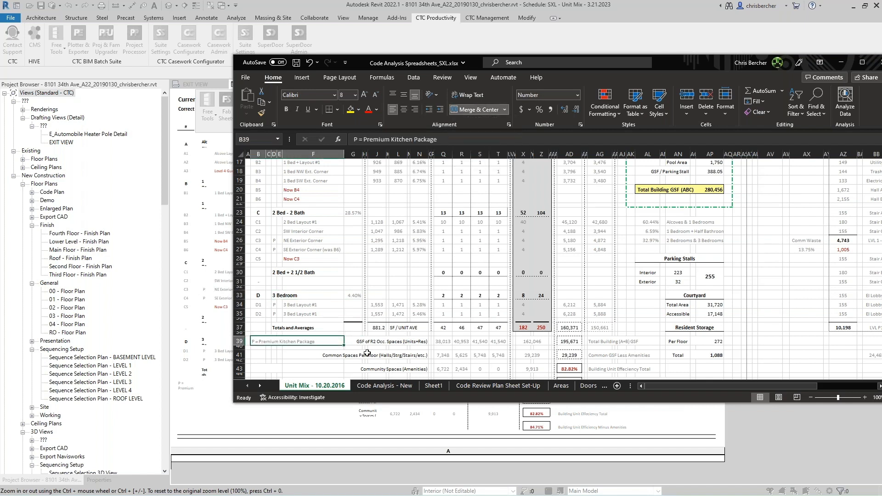
left_click_drag(357, 343, 423, 343)
left_click(505, 109)
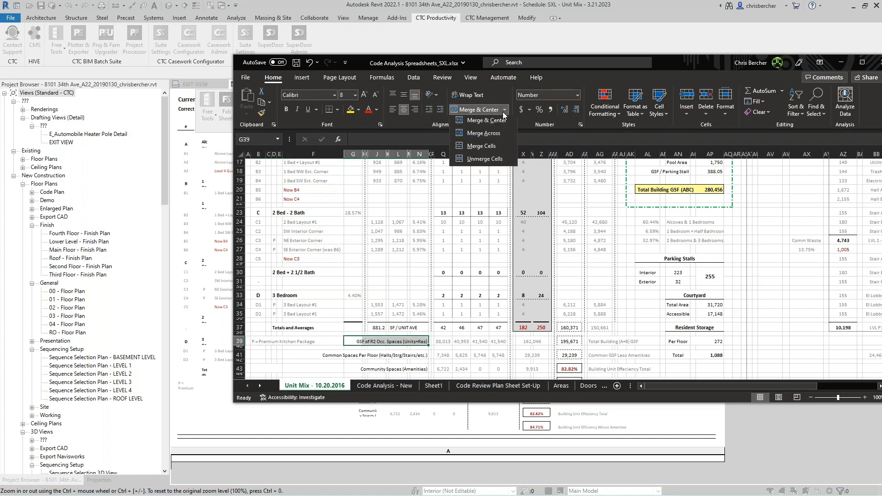
left_click(471, 148)
Step: Merge F41:N41 for the Common Spaces Per Floor label and G43:N43 for Community Spaces (Amenities), and save the workbook
left_click_drag(327, 356, 426, 355)
left_click(505, 109)
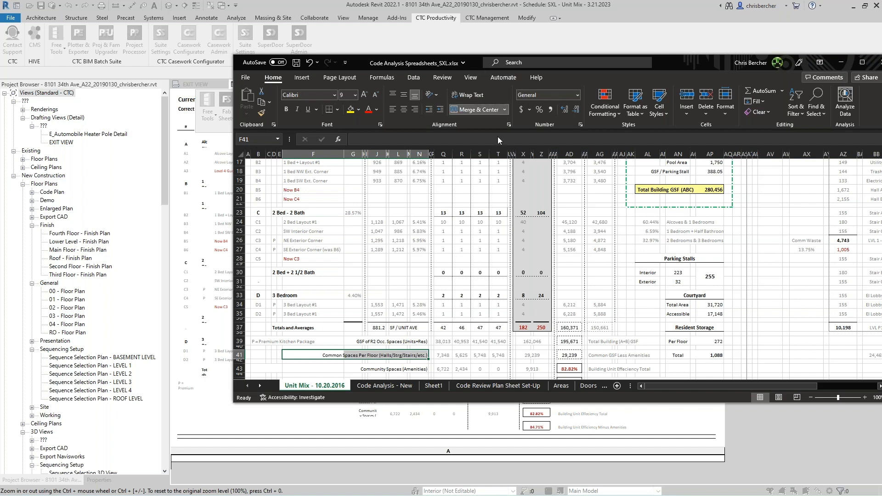
left_click(478, 152)
left_click_drag(354, 369, 420, 370)
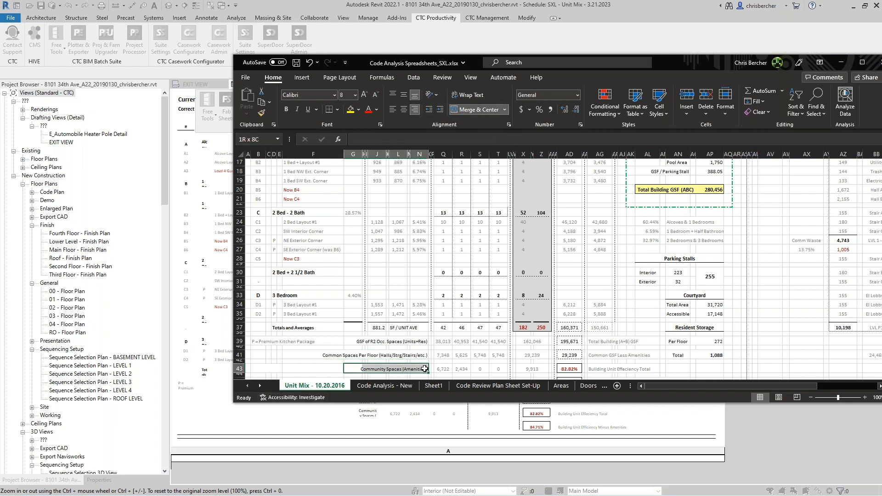
left_click(505, 110)
left_click(477, 151)
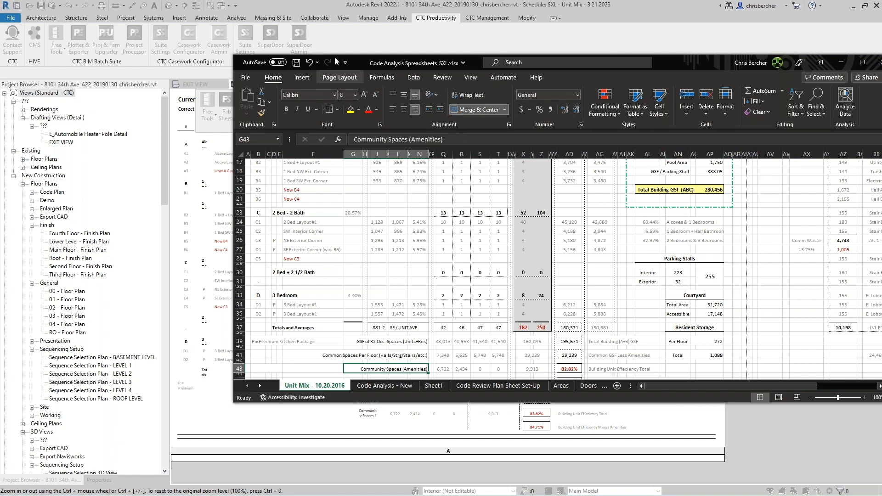
left_click(296, 65)
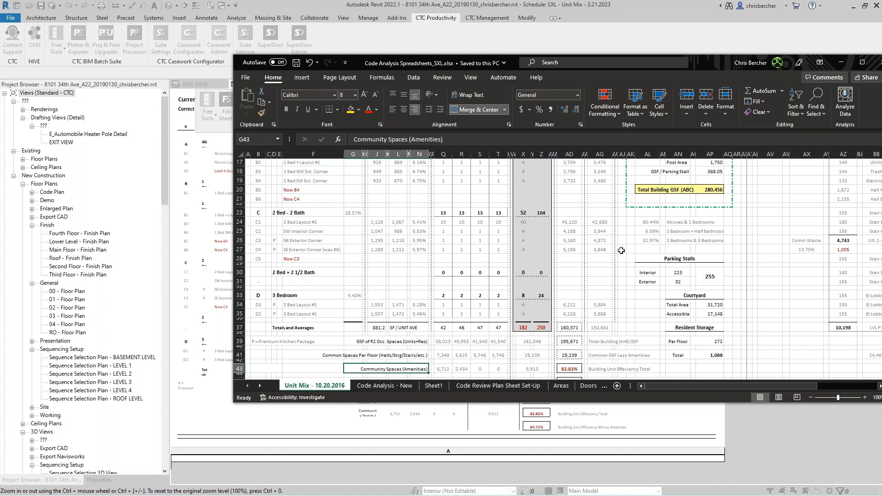
Step: Switch back to Revit, restart Schedule XL to refresh the link status, and update the Unit Mix - 3.21.2023 schedule
left_click_drag(721, 63, 881, 94)
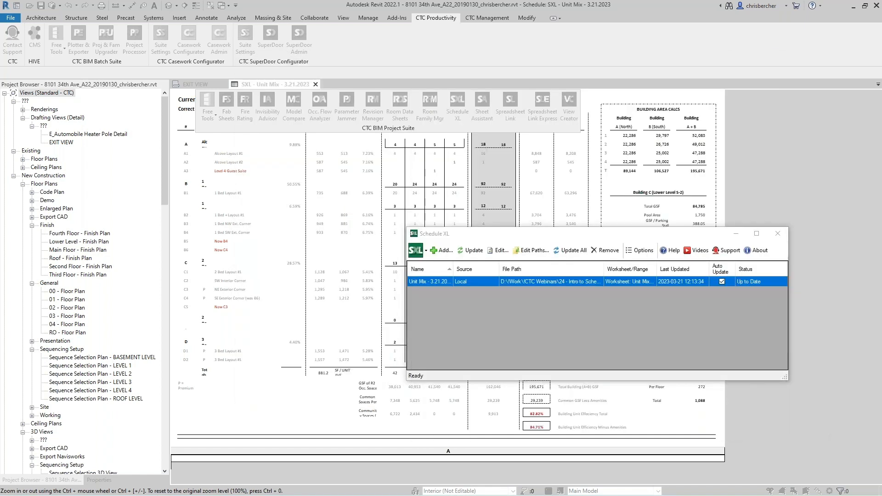
left_click_drag(597, 234, 408, 161)
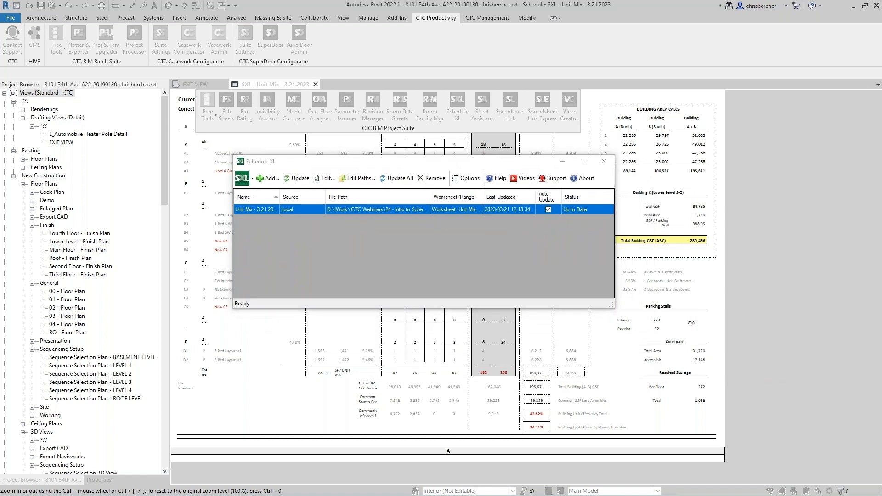
left_click(415, 286)
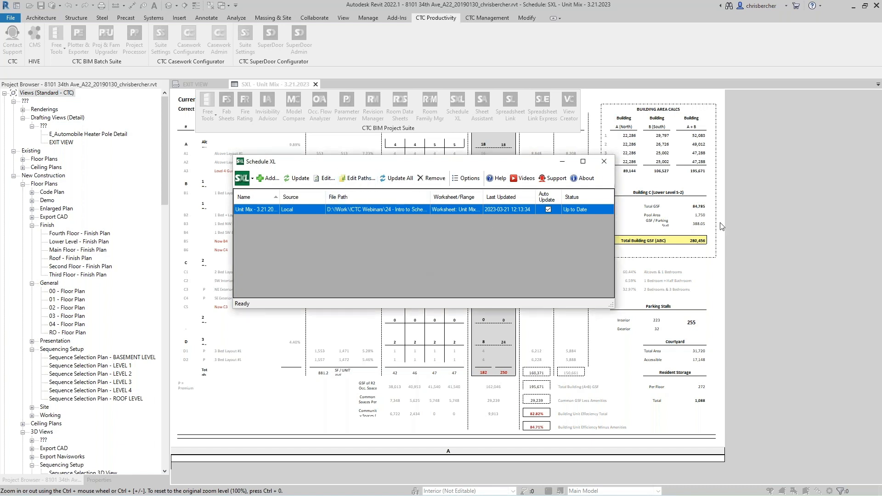
left_click(603, 161)
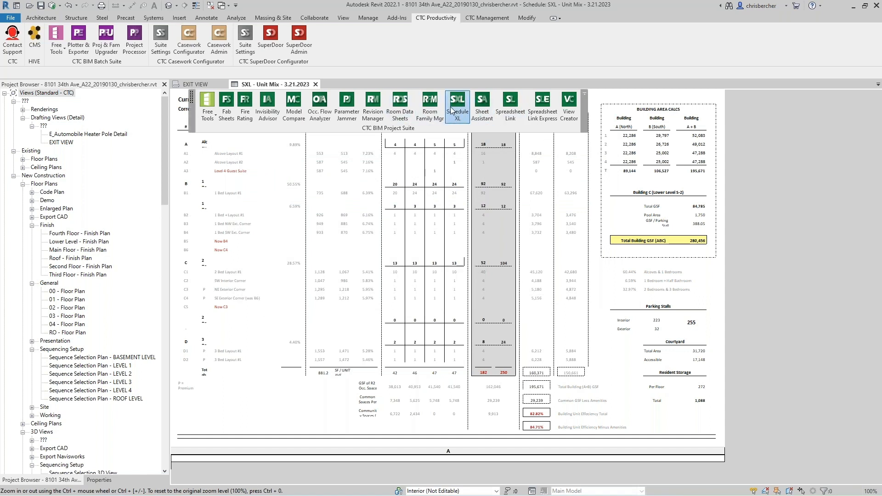
left_click(450, 106)
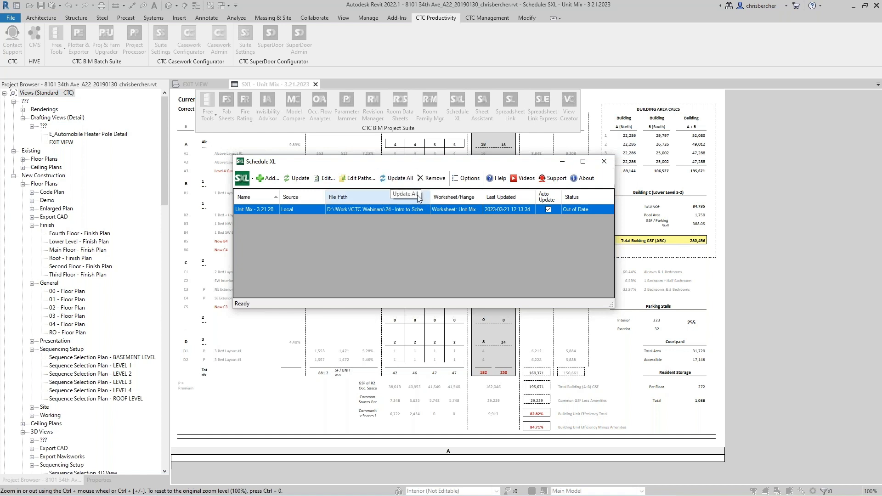
left_click(296, 180)
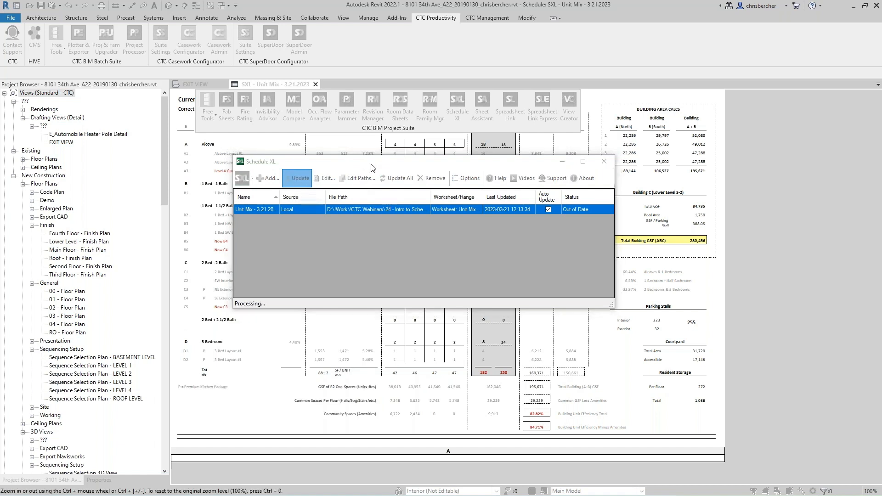
left_click_drag(380, 169, 442, 167)
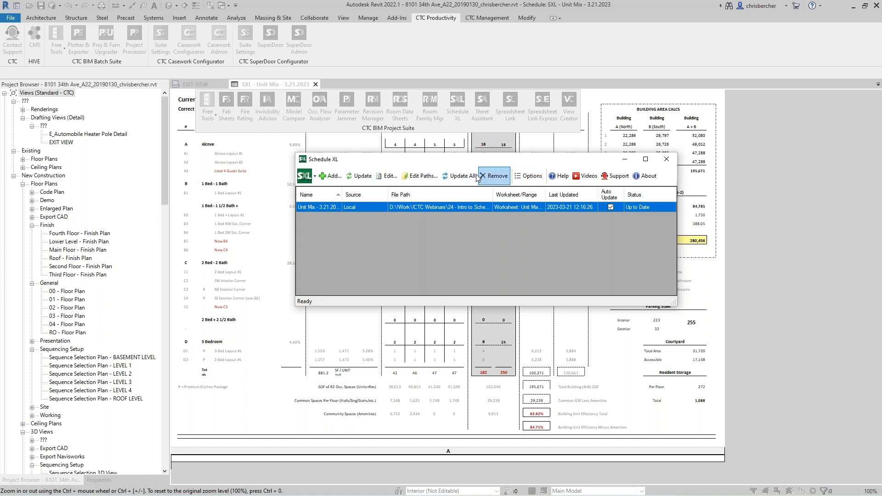
Step: Edit the Unit Mix link's graphics options to use all grid lines, keeping line styles unassigned, and update the schedule view
left_click(392, 178)
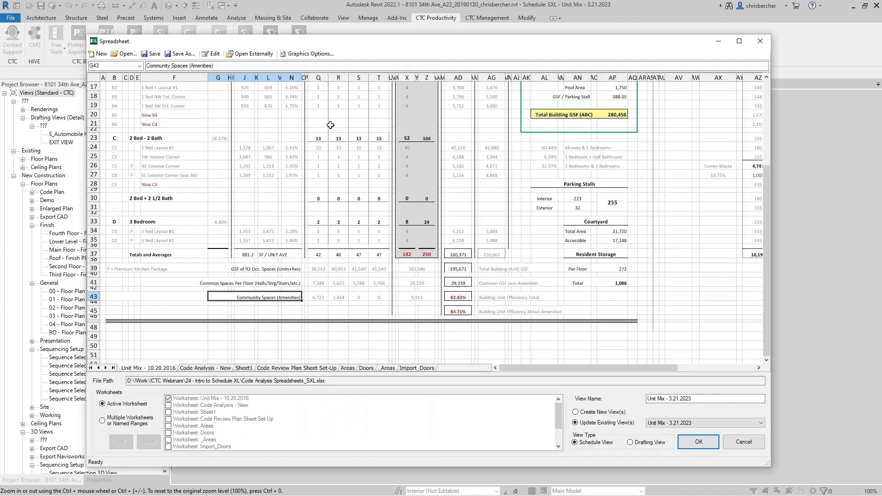
left_click(307, 53)
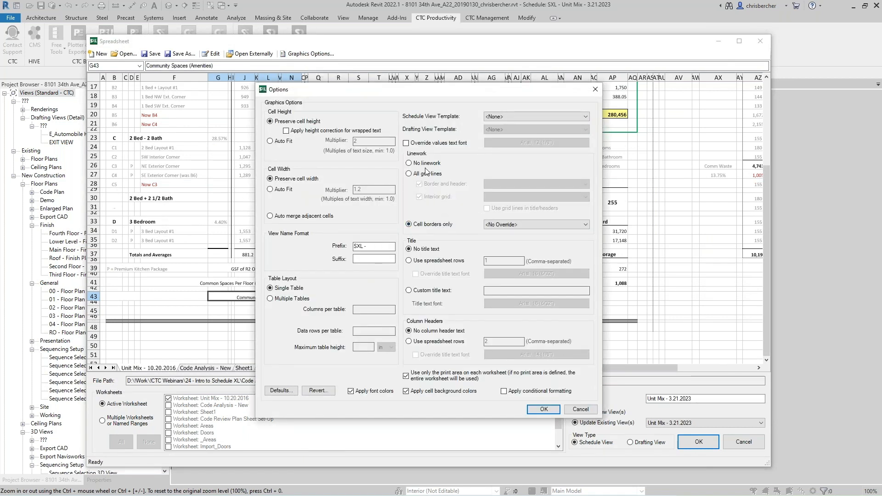
left_click(442, 173)
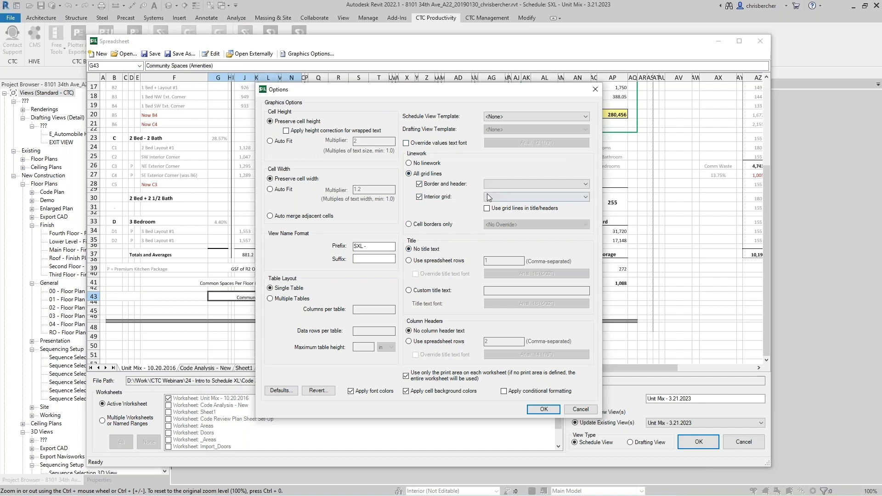
left_click(514, 184)
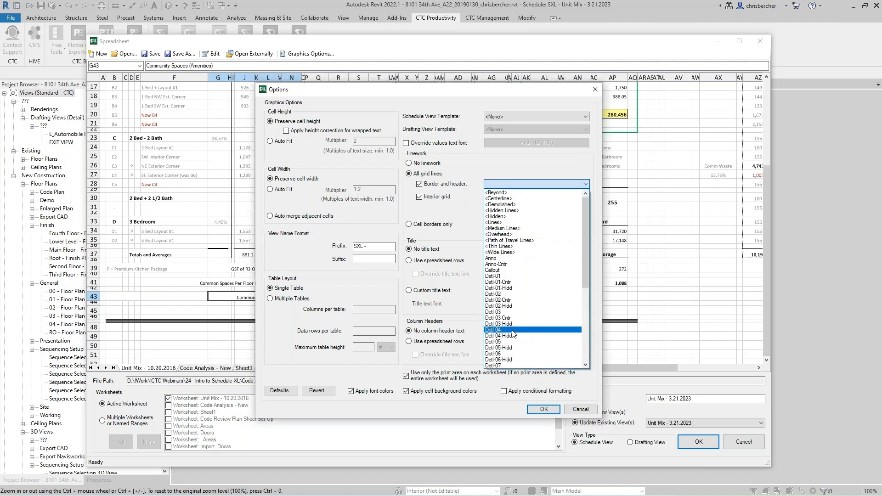
left_click(466, 159)
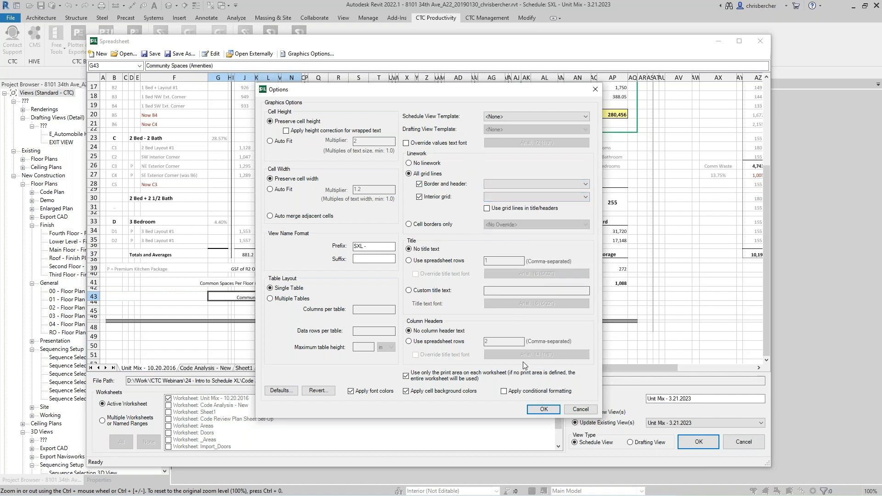
left_click(543, 409)
left_click(699, 442)
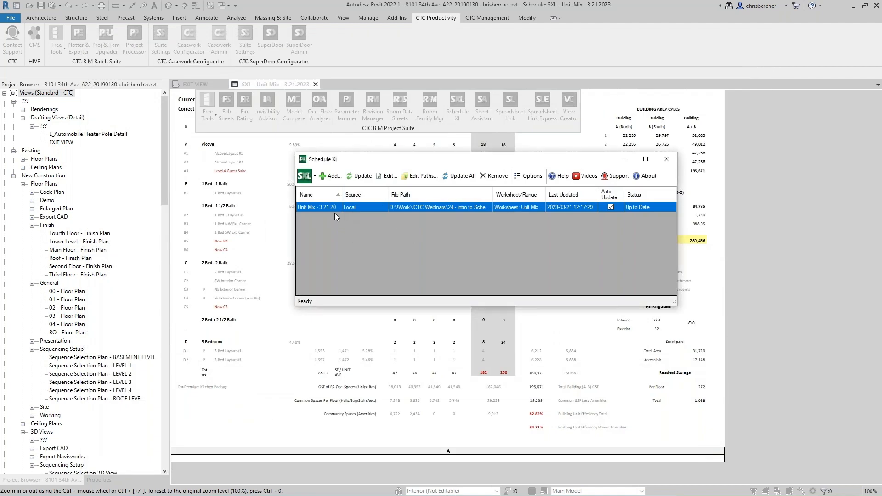
left_click(361, 175)
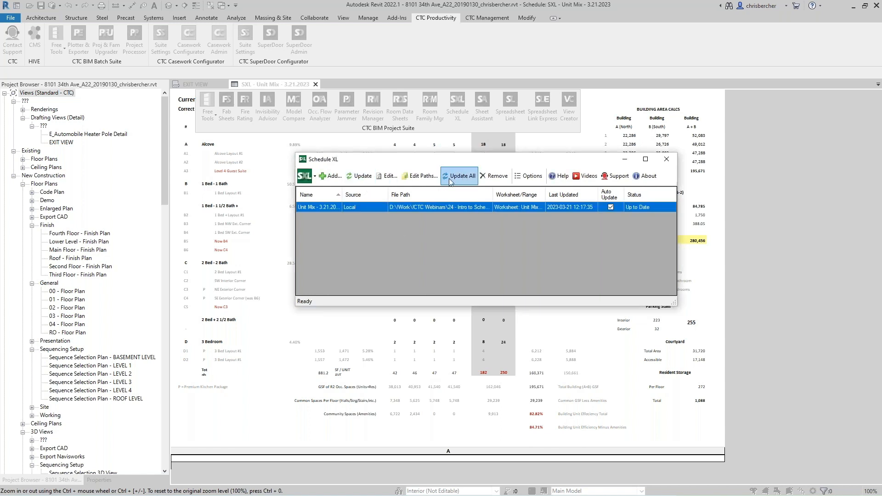
Step: Set the Unit Mix link's border and header and interior grid line styles to Detl-01, and apply them to the schedule view
left_click(387, 176)
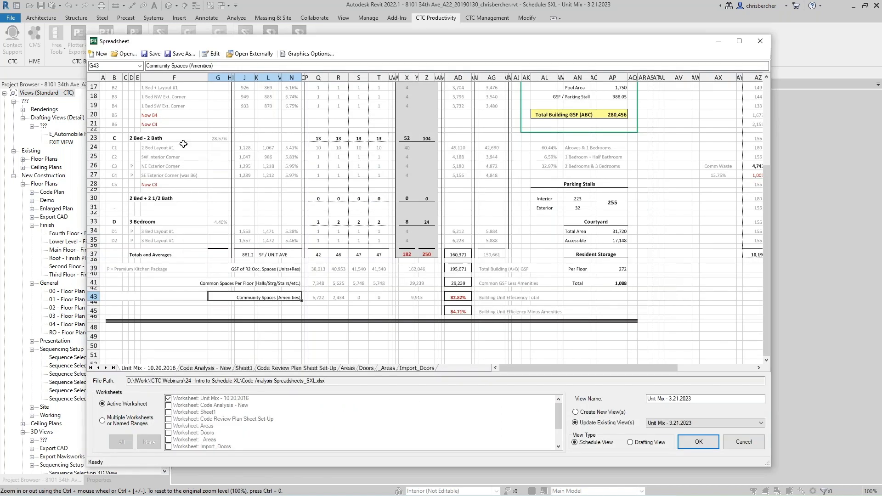
left_click(298, 53)
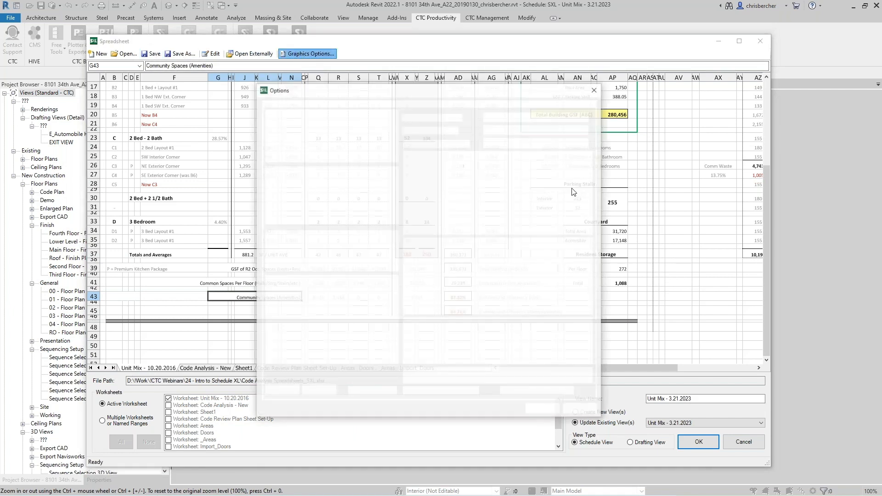
left_click(522, 184)
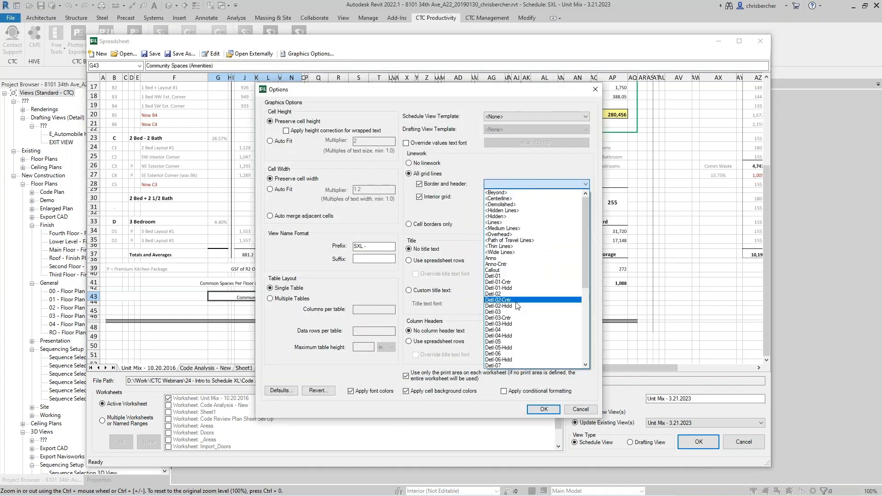
left_click(526, 281)
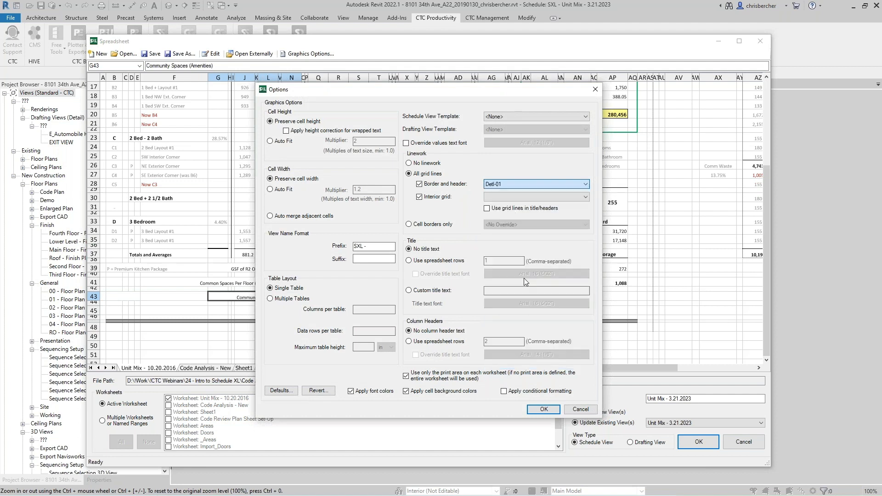
left_click(528, 197)
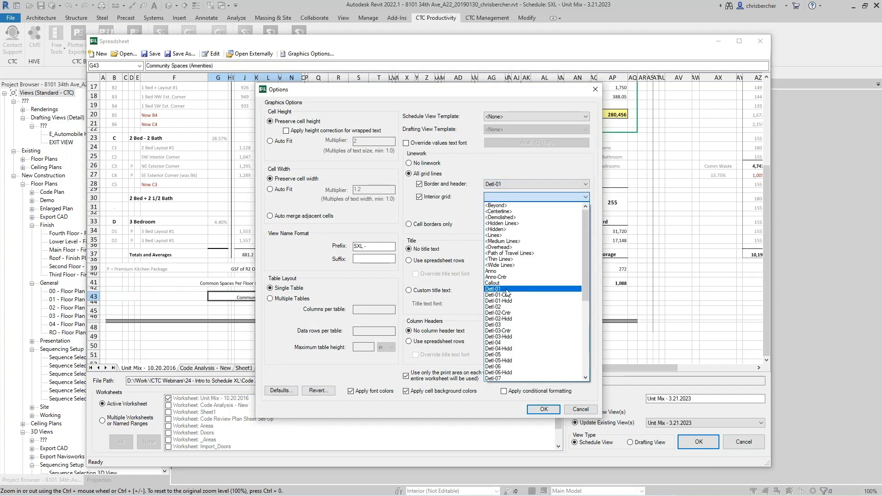
left_click(529, 288)
left_click(555, 410)
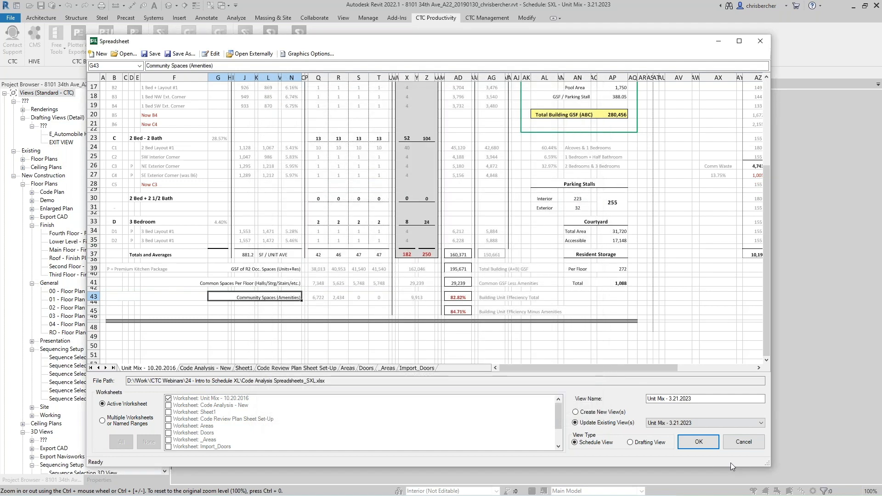
left_click(700, 443)
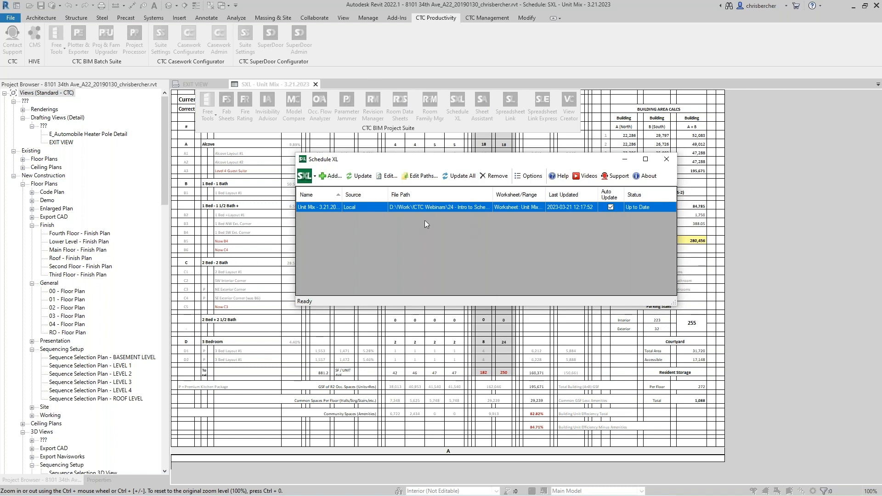
left_click_drag(509, 159, 519, 174)
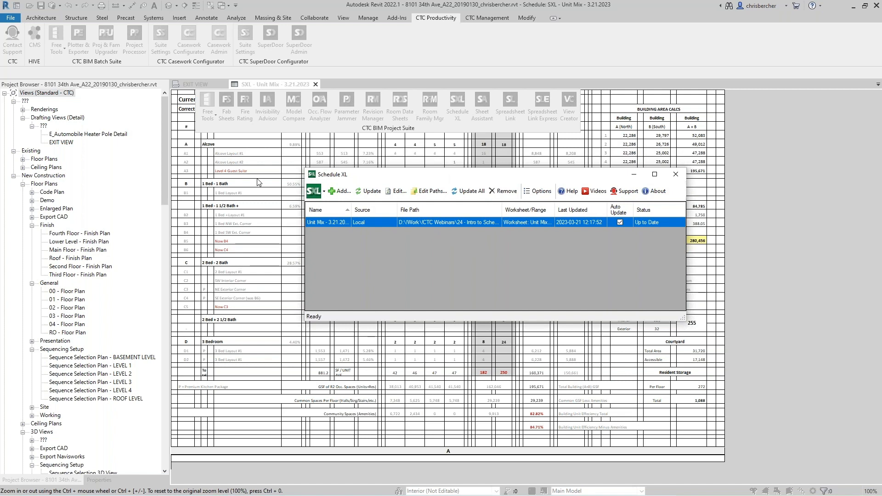
Step: Add a new Schedule XL link and load the Code Analysis Spreadsheets_SXL.xlsx workbook
left_click_drag(423, 180, 379, 160)
left_click(302, 170)
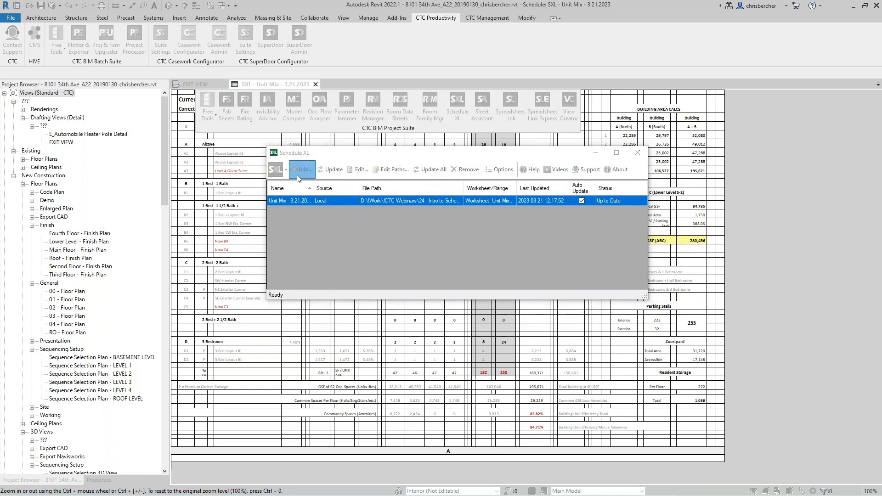
left_click(123, 54)
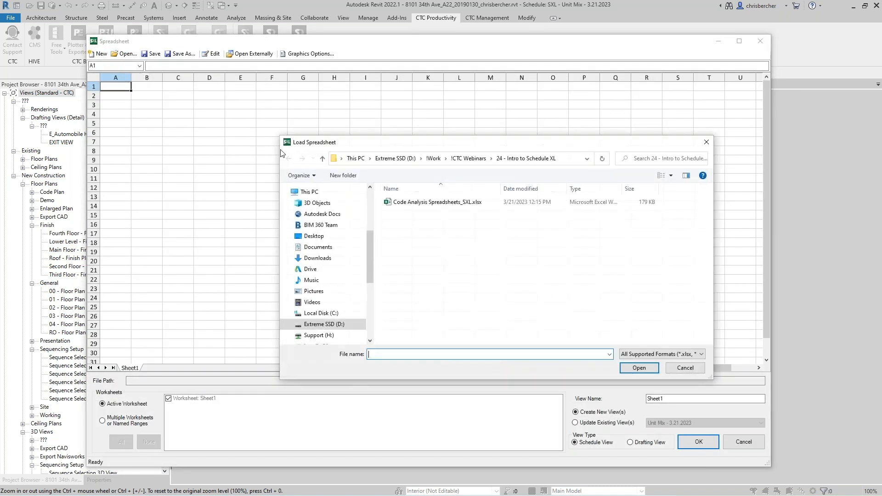
left_click(416, 203)
left_click(639, 368)
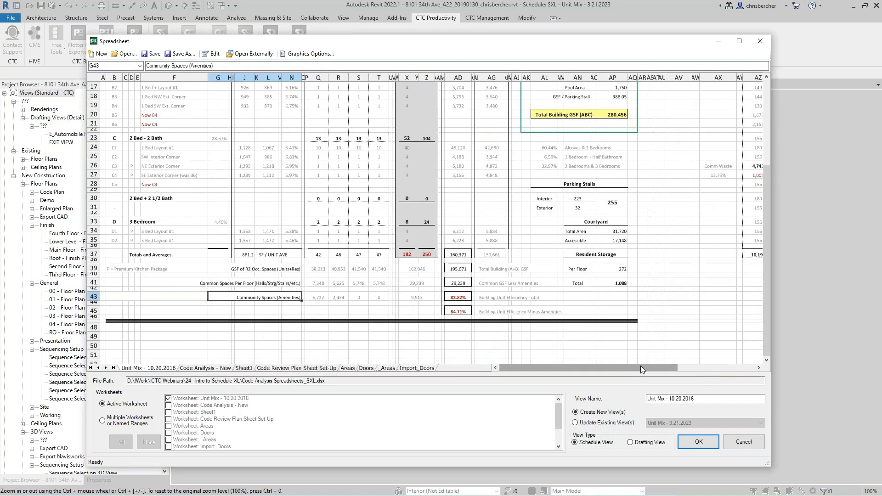
Step: Choose the Code Analysis - New worksheet as the source and set the view type to a drafting view
left_click(205, 368)
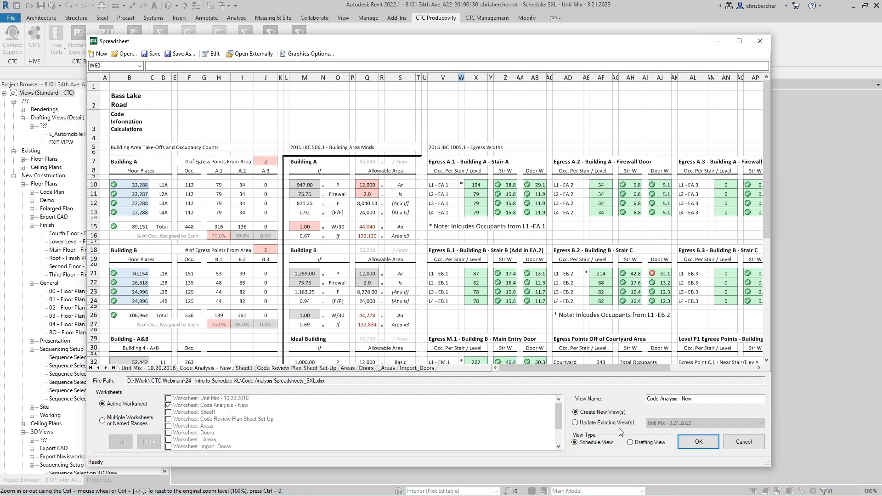
left_click(645, 444)
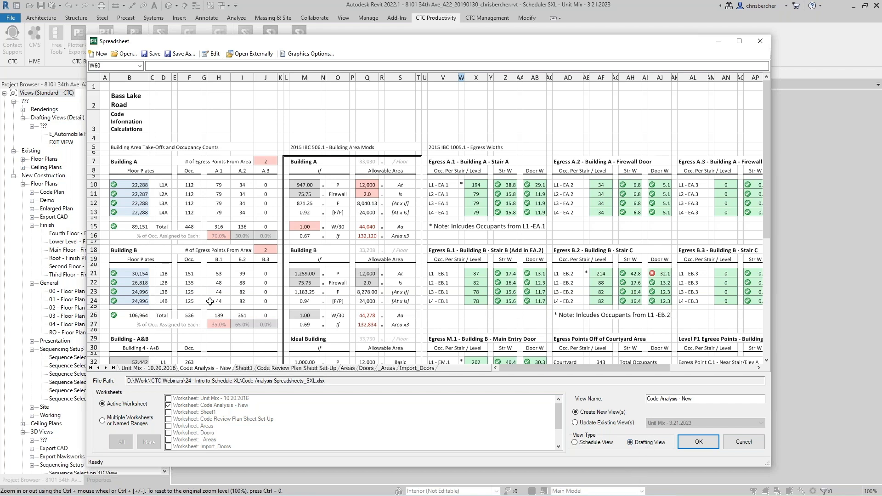
scroll(409, 227, "down", 6)
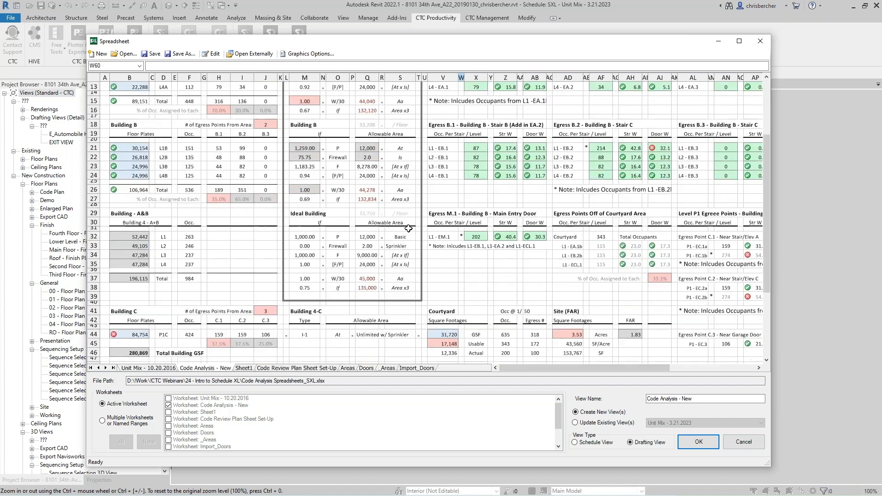
scroll(408, 231, "up", 6)
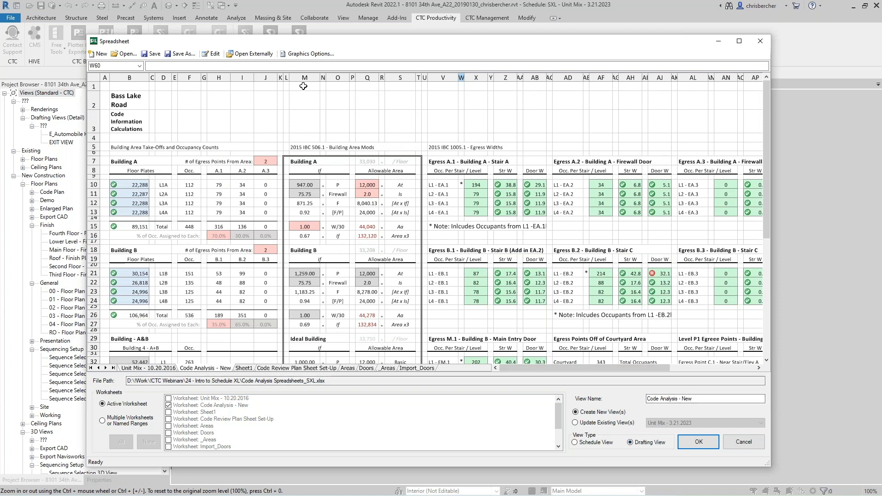
Step: In the new link's graphics options, review the available line styles and keep the interior grid on Detl-01
left_click(310, 55)
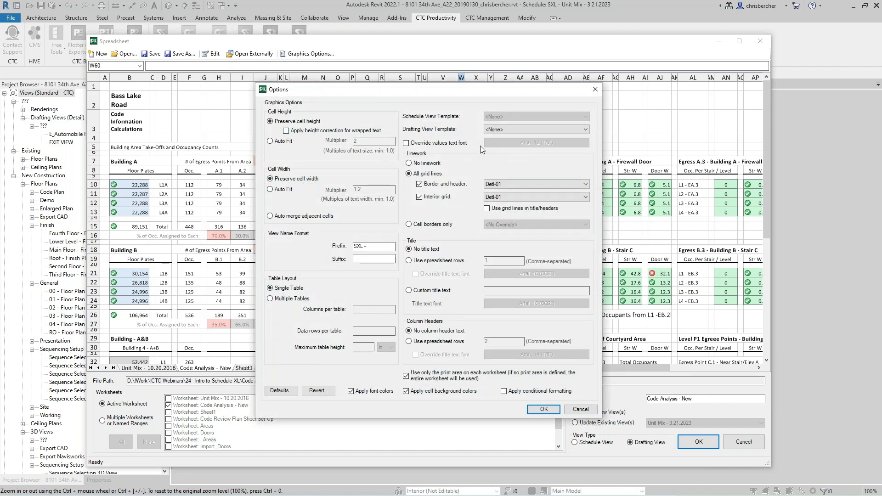
left_click(519, 196)
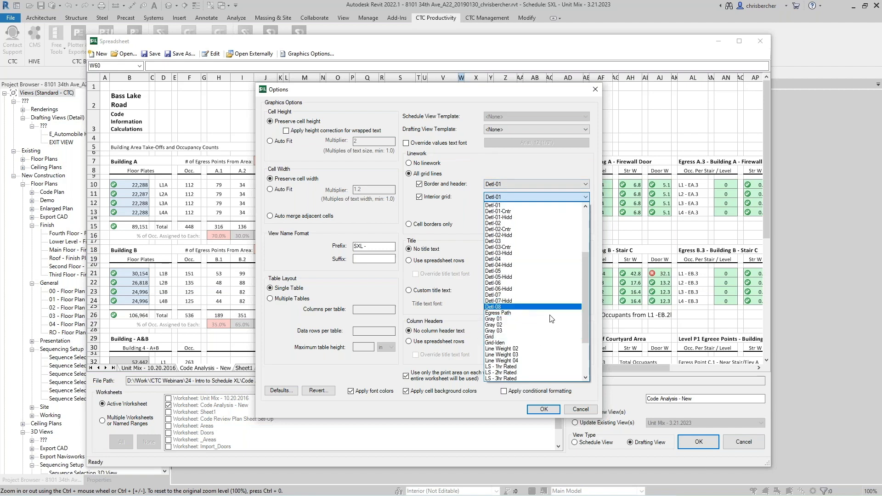
left_click_drag(584, 285, 587, 324)
scroll(545, 336, "up", 1)
scroll(544, 335, "up", 7)
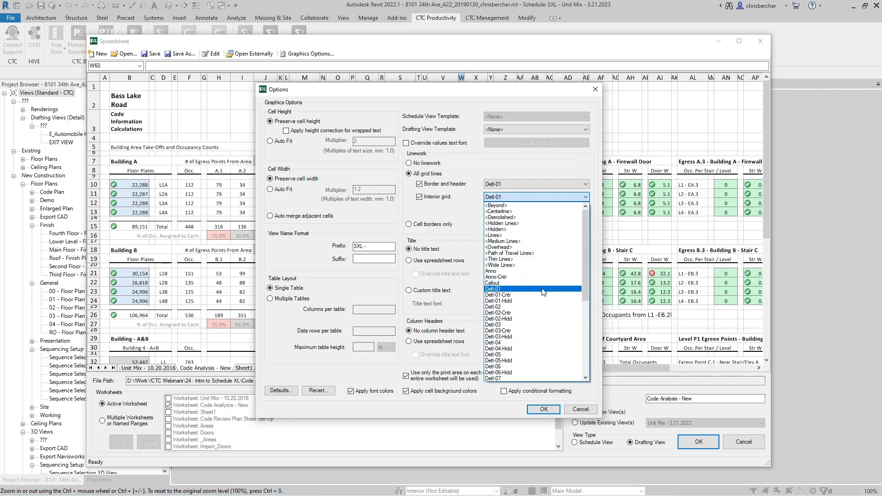
left_click(544, 289)
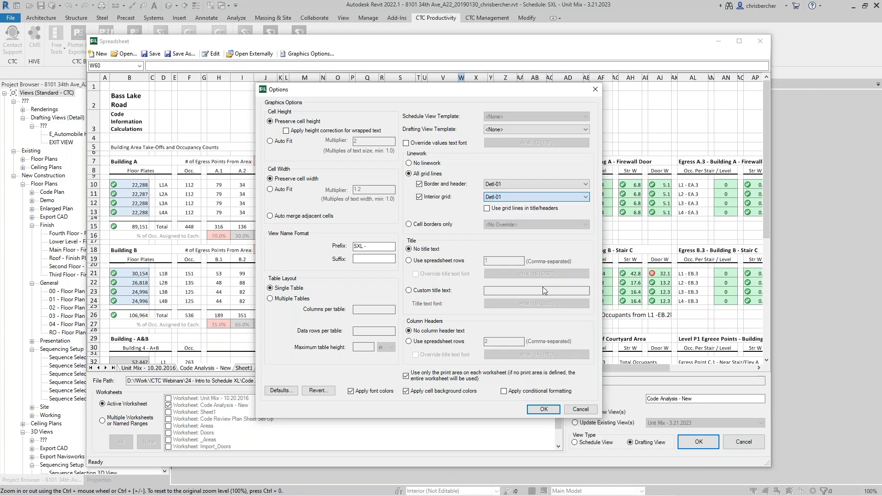
Step: Set the border and header line style to Detl-03 and accept the graphics options
left_click(531, 185)
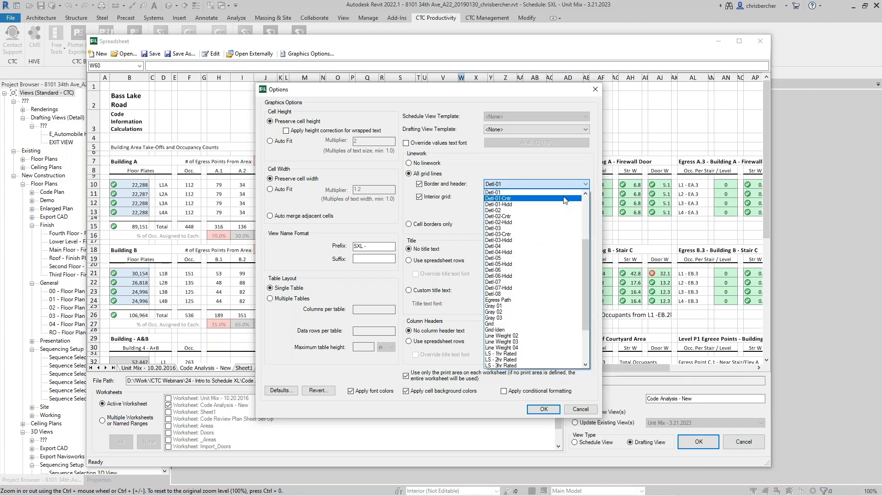
left_click(530, 162)
left_click(532, 183)
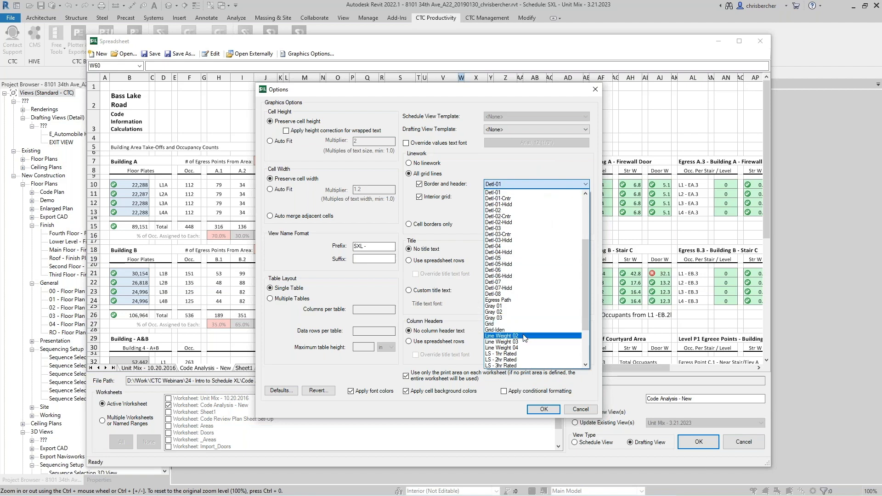
scroll(517, 300, "up", 3)
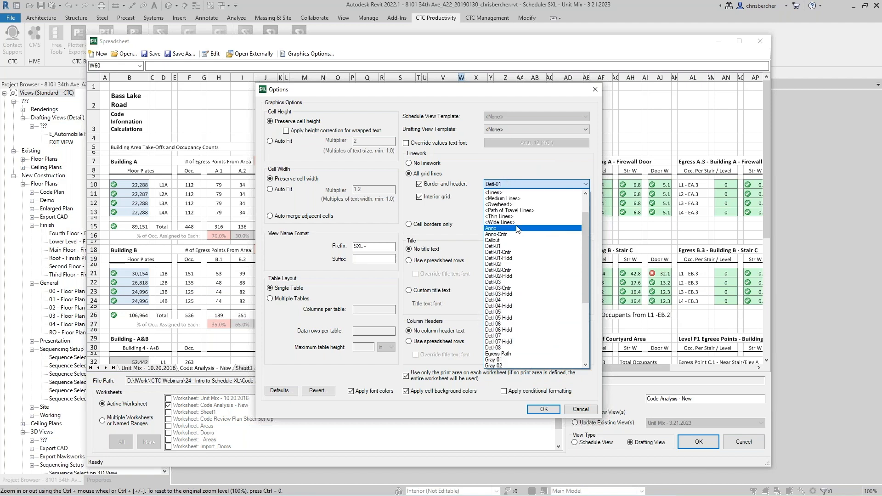
left_click(508, 282)
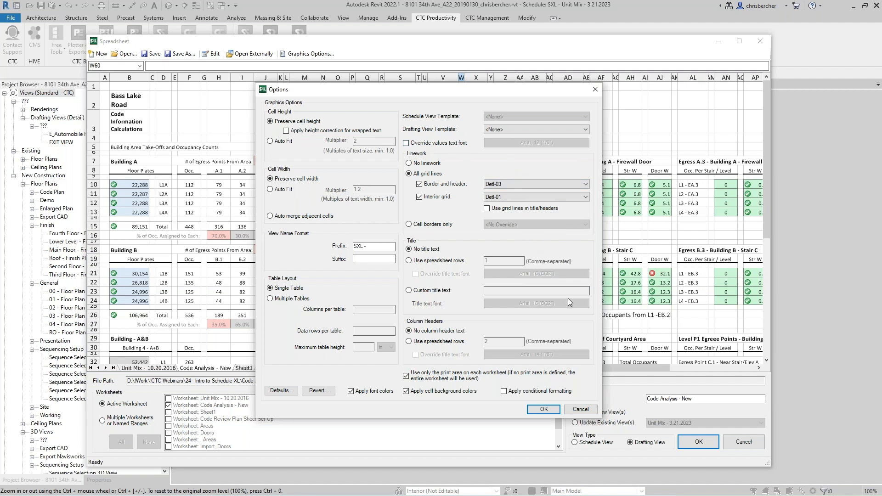
left_click(503, 392)
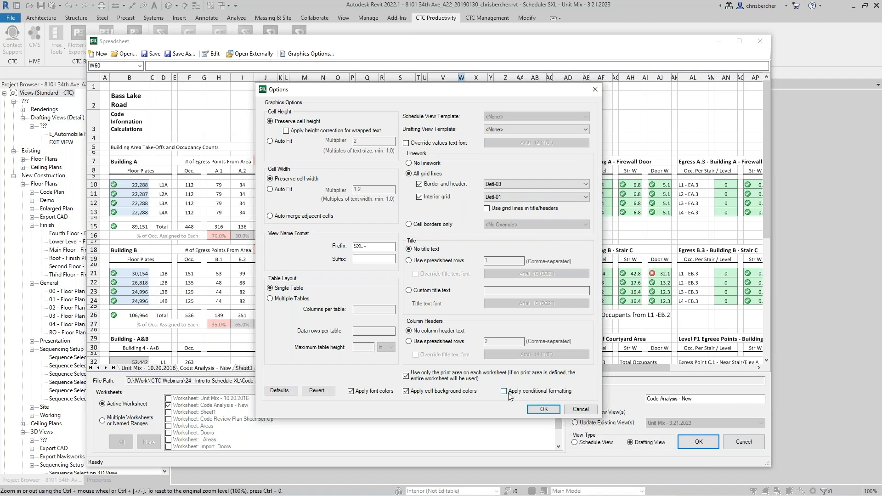
left_click(544, 409)
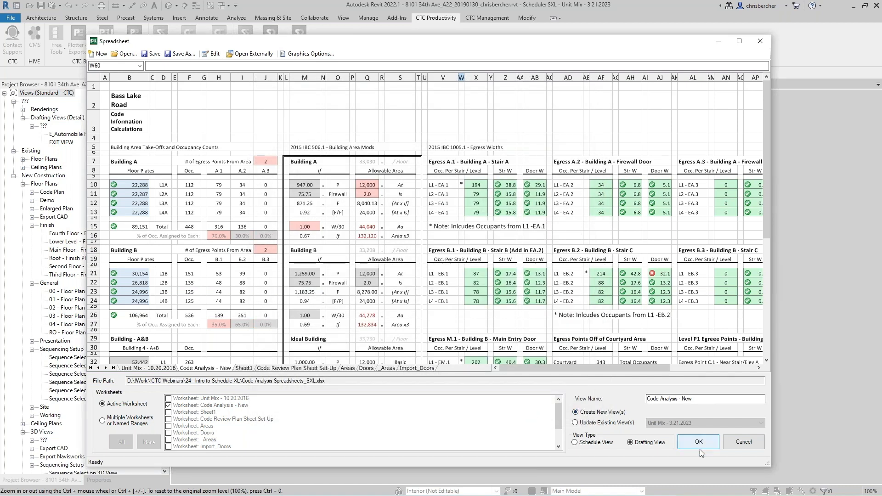
Step: Create the drafting view from the Code Analysis - New worksheet, and close Schedule XL without saving the project
left_click(689, 440)
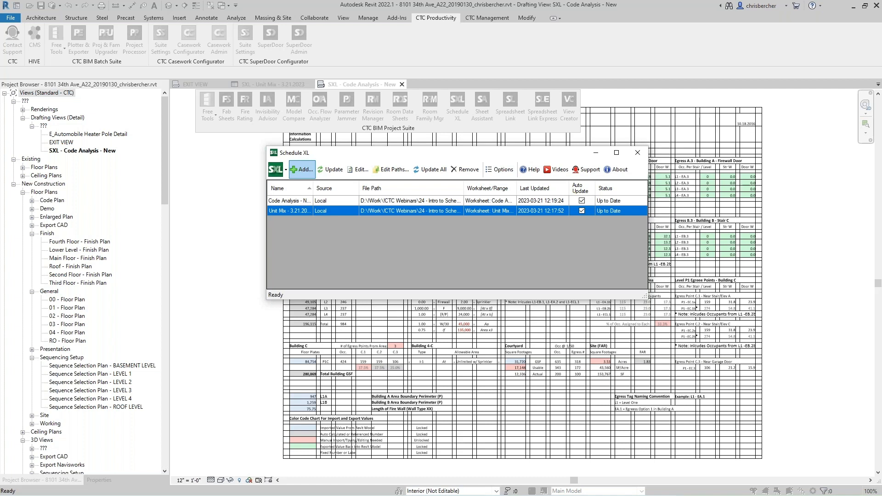
left_click_drag(438, 155, 455, 167)
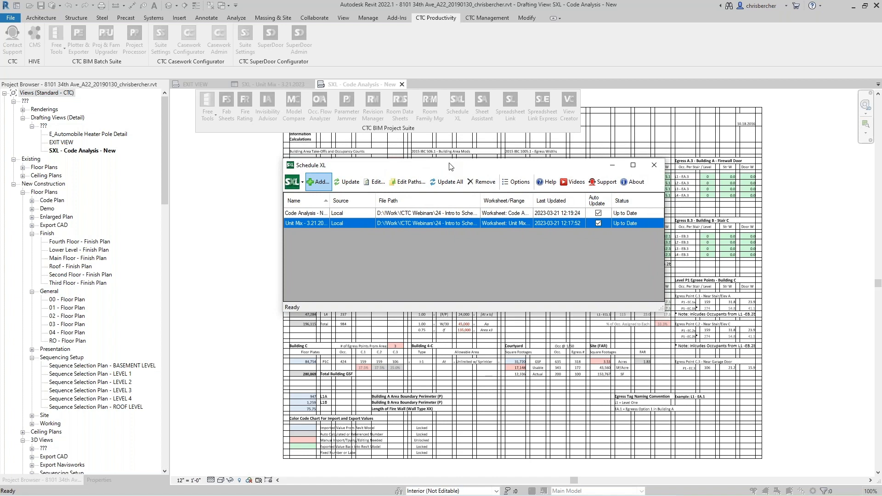
left_click_drag(450, 166, 738, 137)
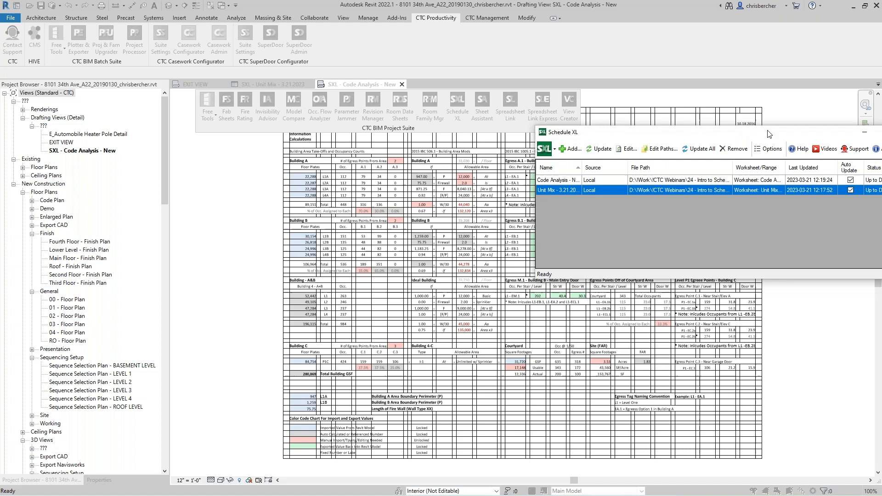
left_click_drag(767, 131, 537, 138)
left_click(676, 139)
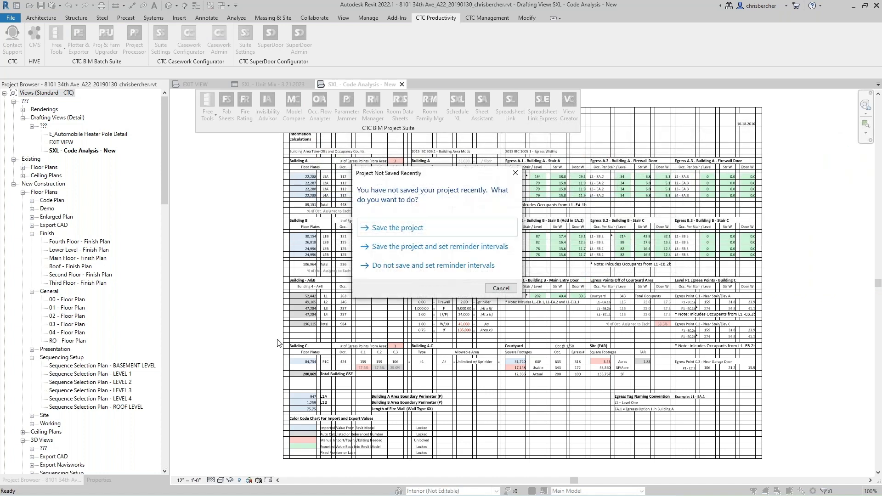
left_click(493, 285)
Step: Inspect the Code Analysis - New drafting view, checking which elements make up its grid lines and cell values
scroll(353, 315, "up", 5)
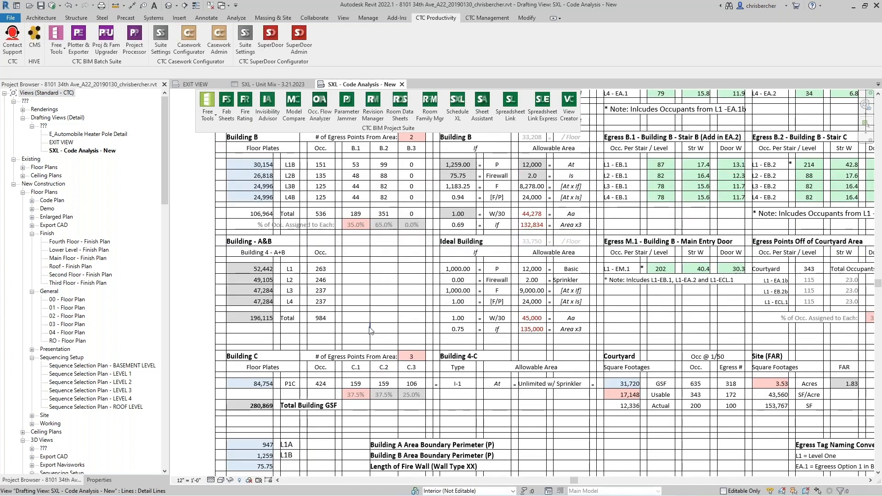
middle_click_drag(353, 315, 428, 318)
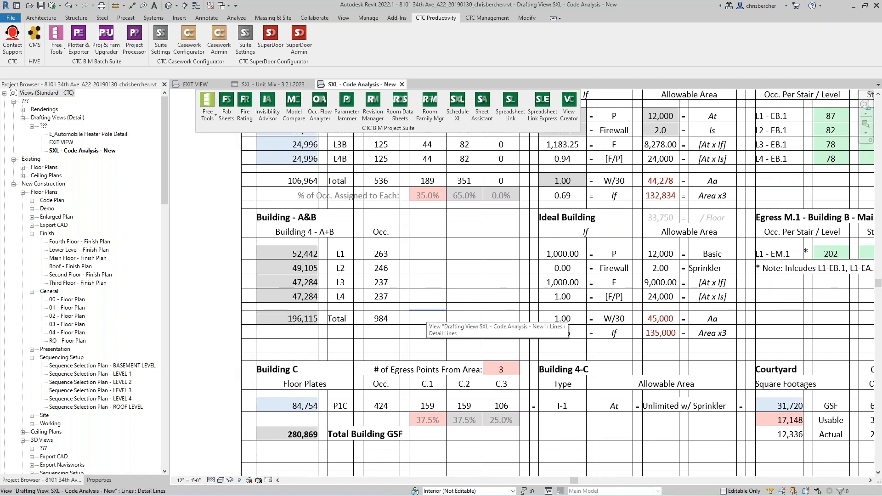
left_click(416, 310)
scroll(422, 317, "up", 2)
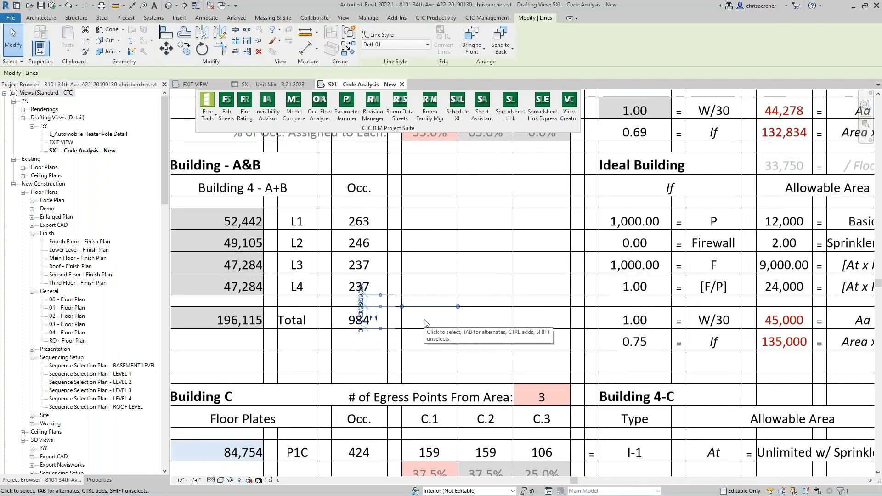
left_click(100, 151)
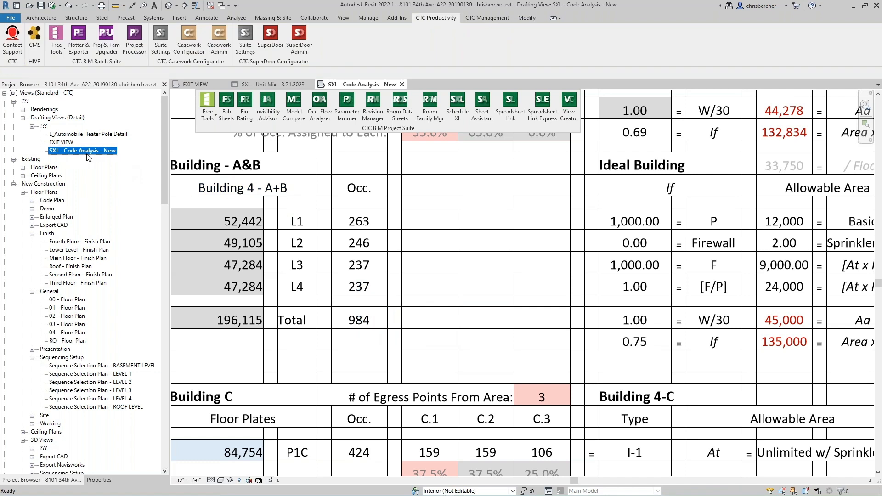
left_click(361, 287)
left_click(236, 265)
scroll(296, 281, "down", 6)
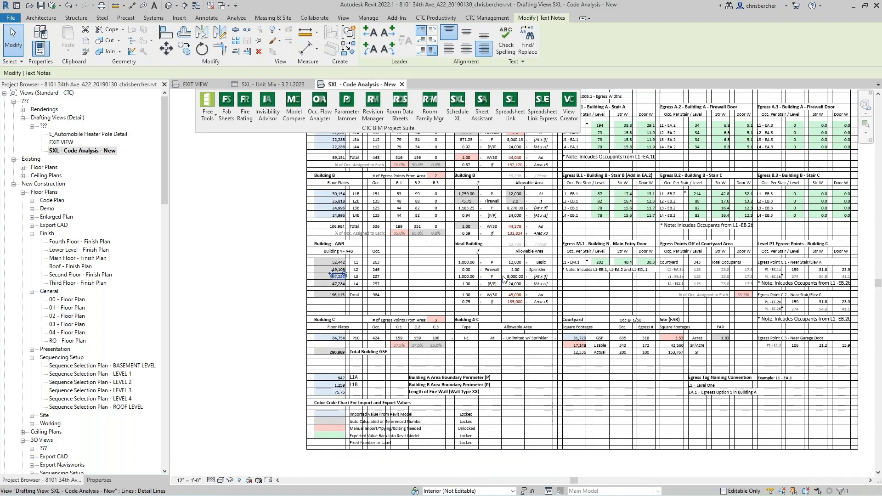
scroll(443, 352, "down", 1)
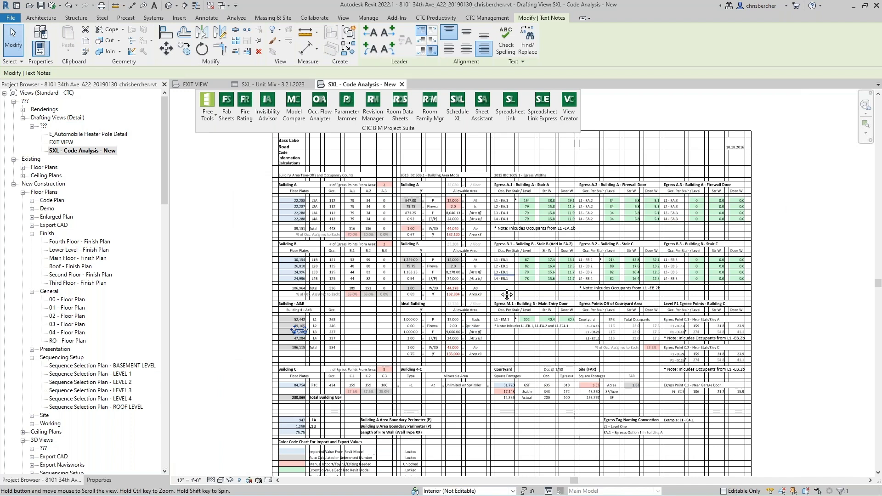
Step: Delete the upper grid lines and the date text from the drafting view, and review the details of the resulting warning
middle_click_drag(507, 296, 492, 349)
left_click_drag(776, 215, 302, 158)
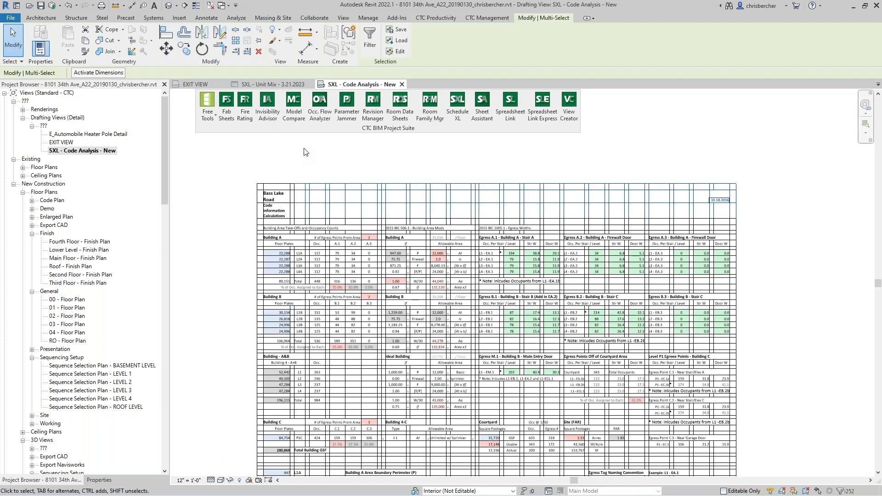
key("Delete")
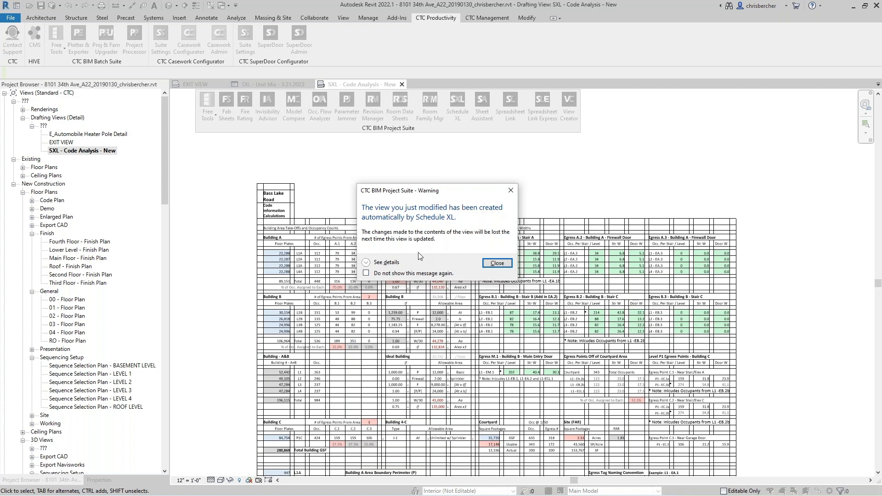
left_click(366, 263)
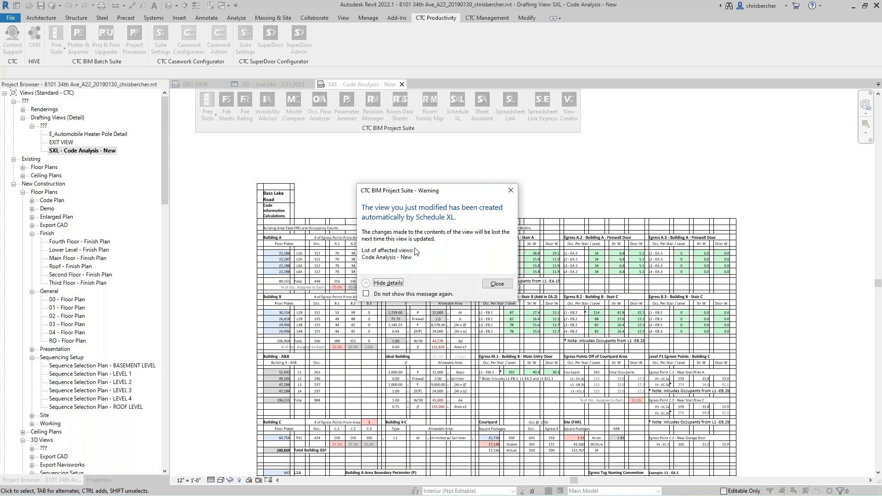
left_click(495, 285)
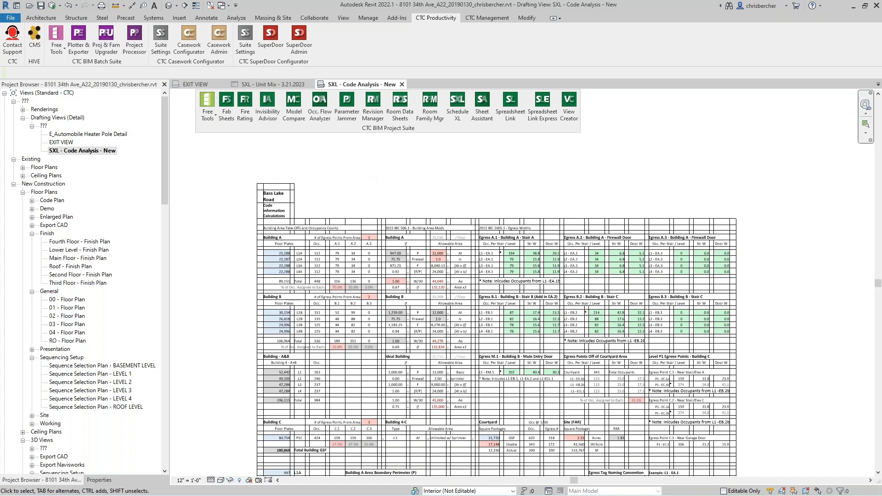
Step: Switch to the Code Analysis Spreadsheets_SXL.xlsx workbook in Excel, open the Code Analysis - New worksheet and maximize the window
left_click_drag(881, 105, 558, 82)
left_click(233, 407)
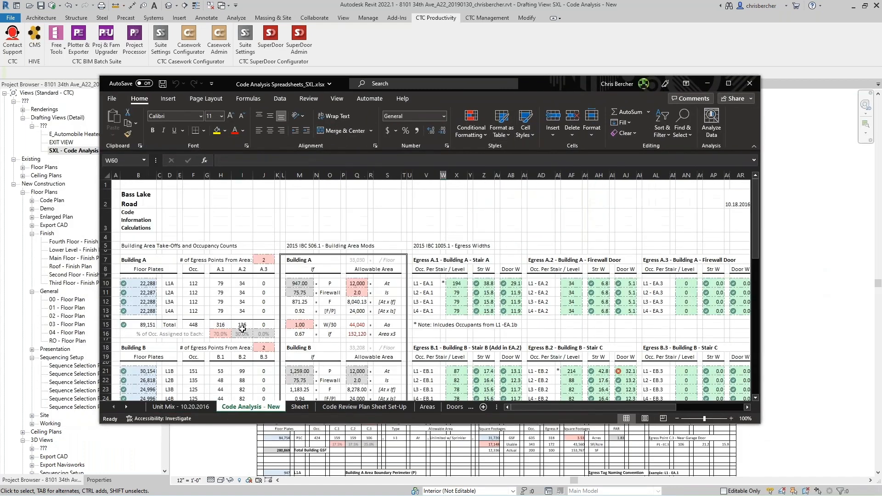
double_click(535, 85)
Step: Replace the date in cell AQ2 with 03.21.2023 and save the workbook
left_click(645, 123)
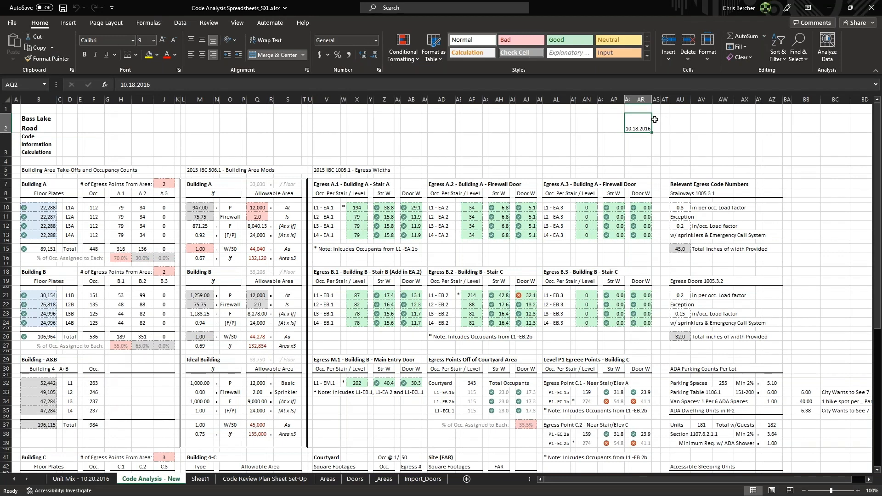
left_click(156, 84)
key("BackSpace")
key("BackSpace")
key("BackSpace")
key("BackSpace")
key("BackSpace")
key("BackSpace")
key("BackSpace")
key("BackSpace")
key("BackSpace")
key("BackSpace")
type("03.21.203")
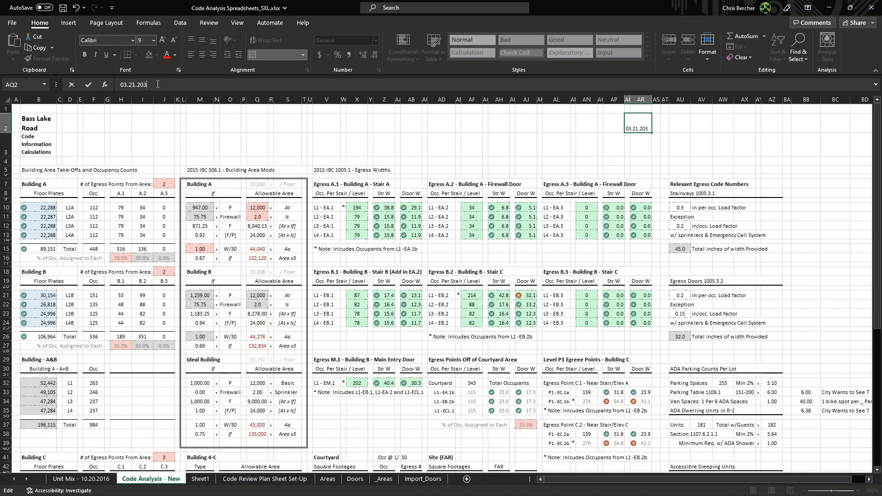
type("23")
key("Return")
key("ctrl+s")
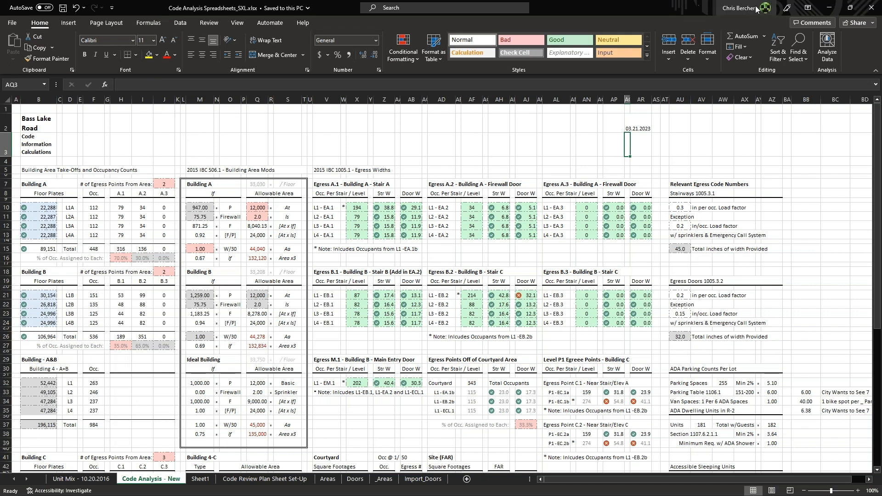
Step: Close Excel, open Schedule XL in Revit, widen its window to read the statuses and update all linked views
left_click(871, 8)
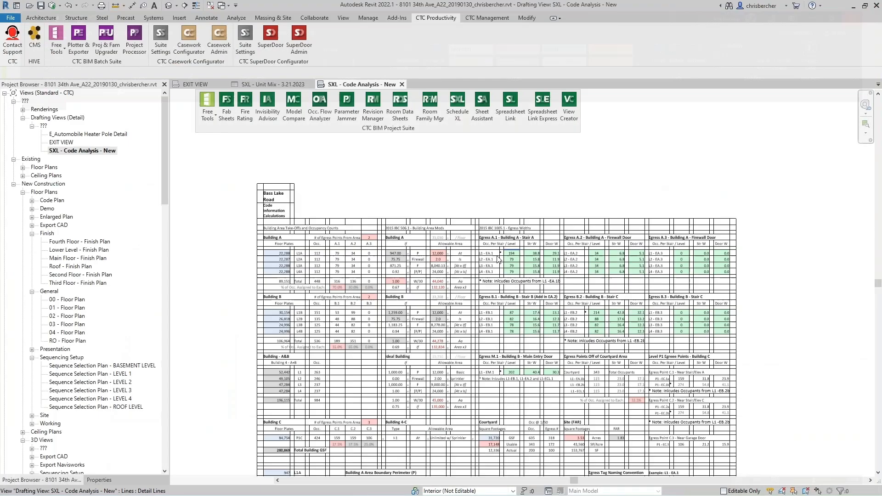
left_click(460, 115)
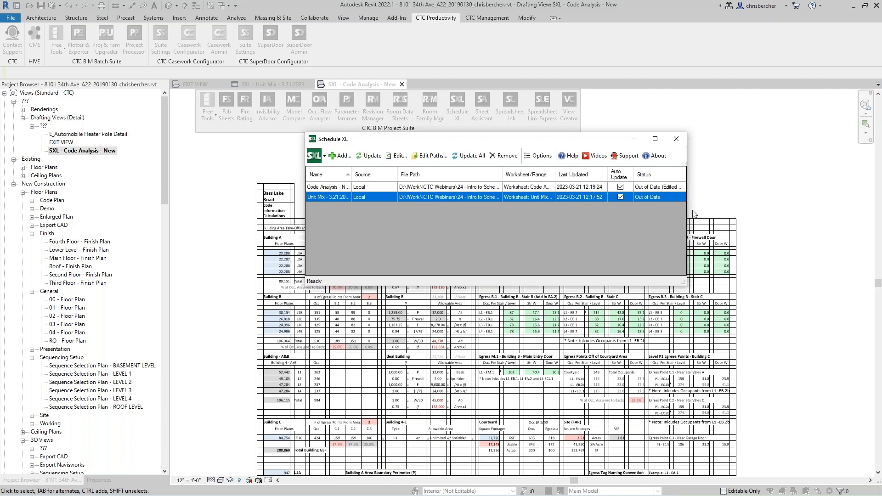
left_click_drag(687, 212, 718, 212)
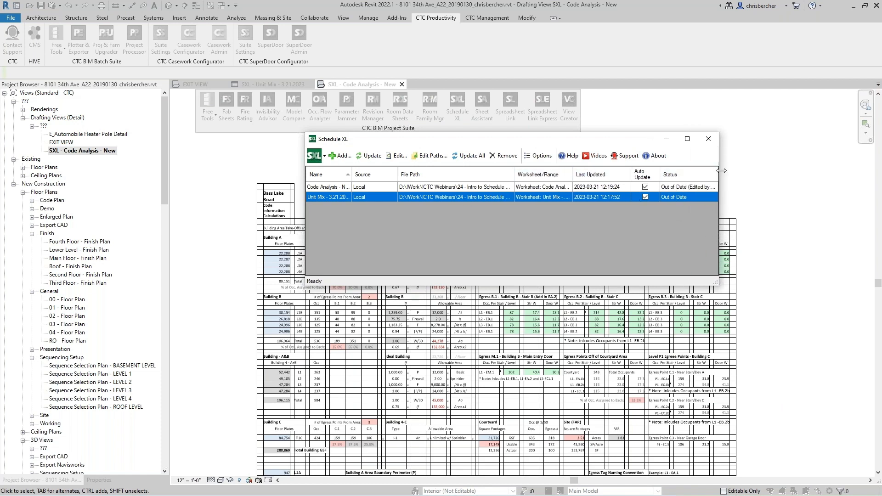
left_click_drag(718, 184, 767, 184)
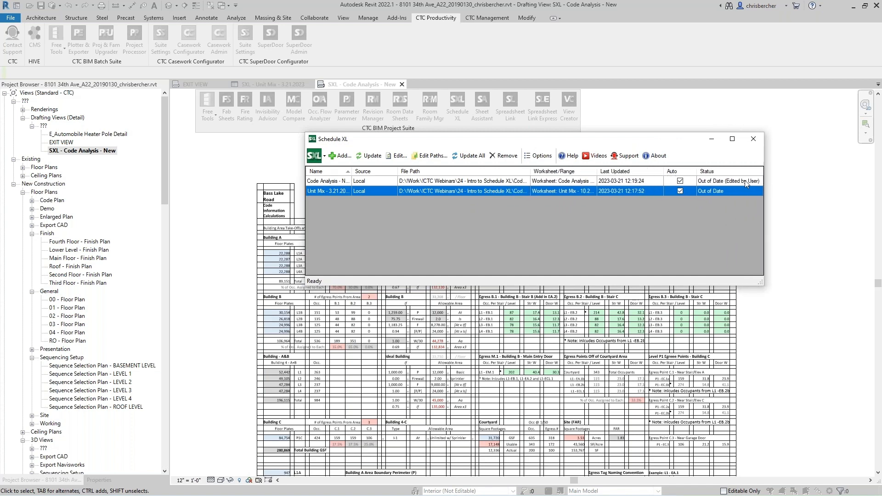
left_click(745, 181)
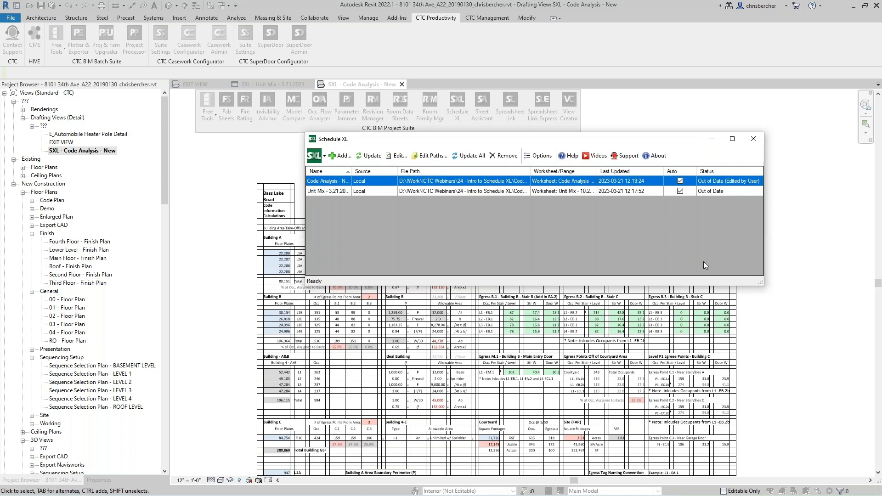
left_click(474, 157)
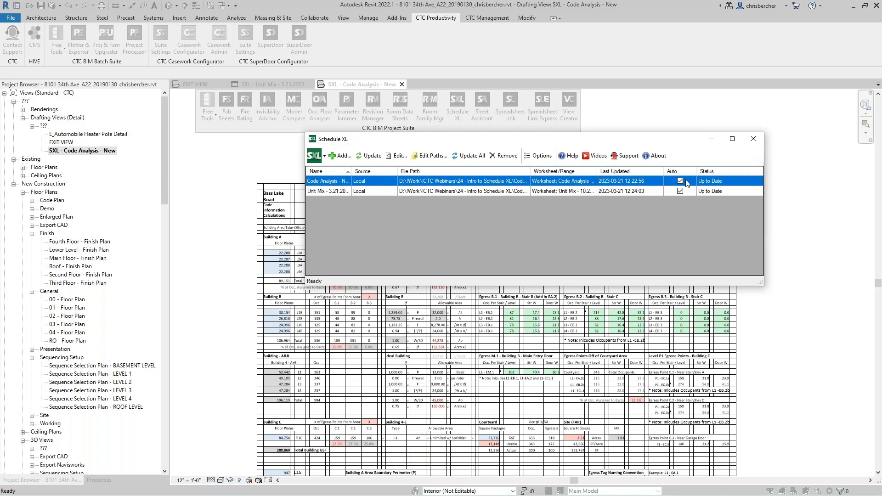
Step: Turn off automatic updating for the Unit Mix and Code Analysis views, moving the Schedule XL window to check the drafting view
left_click_drag(668, 136, 639, 138)
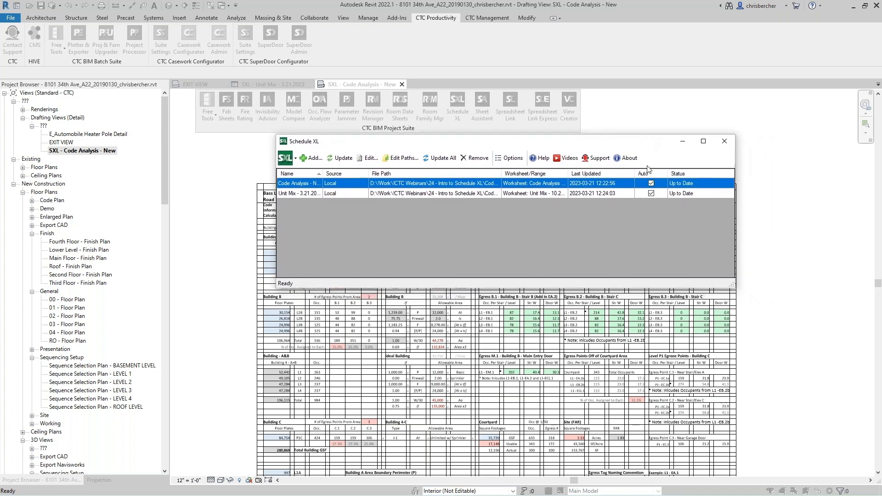
left_click(651, 193)
left_click(651, 183)
mouse_move(586, 141)
left_mouse_down()
mouse_move(868, 193)
mouse_move(649, 290)
left_mouse_up()
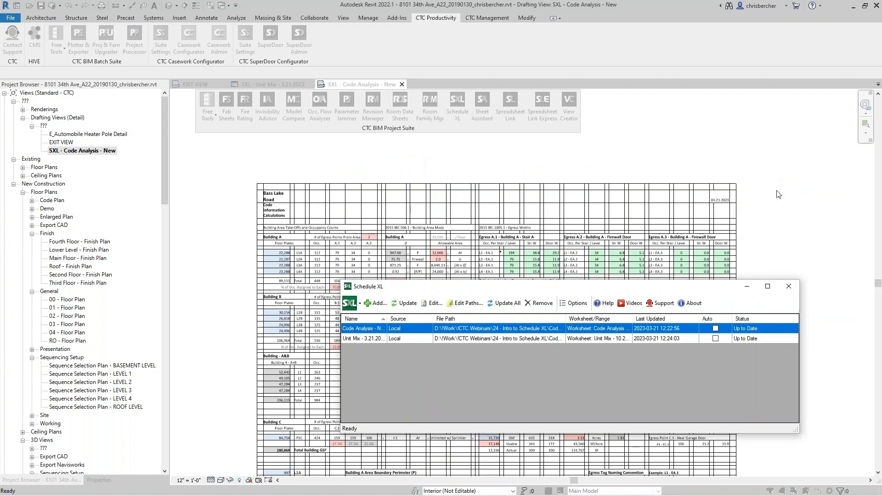
left_click_drag(713, 286, 642, 204)
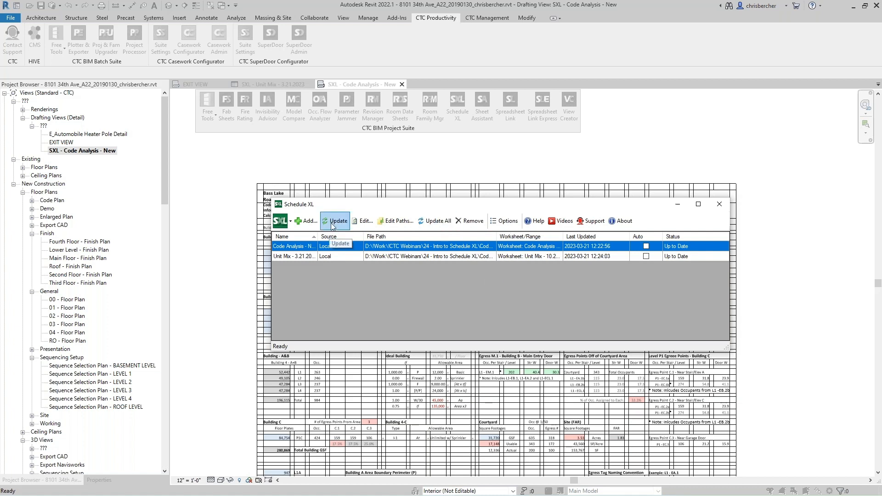
Step: Start a new Schedule XL import and load Residential Unit Summary (SLE).xlsx from OneDrive - ctcsoftware.com, Documents - CTC Dev, Testing Files
left_click(305, 221)
left_click(124, 54)
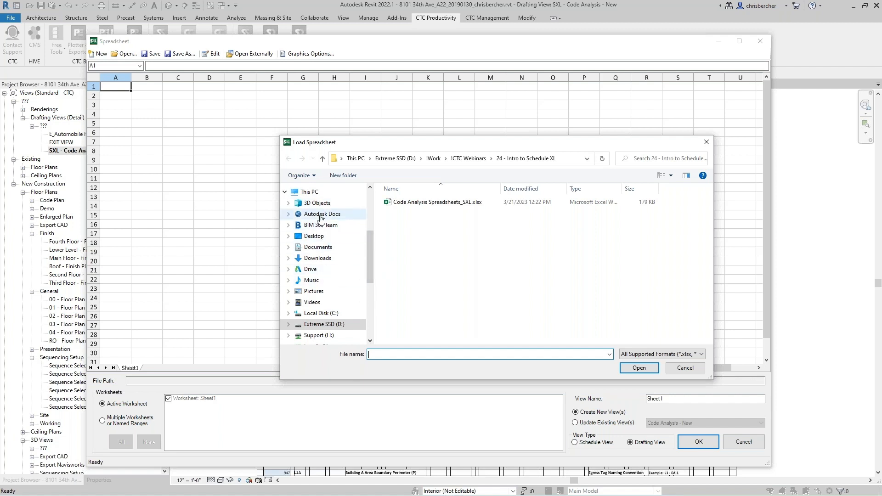
left_click(296, 214)
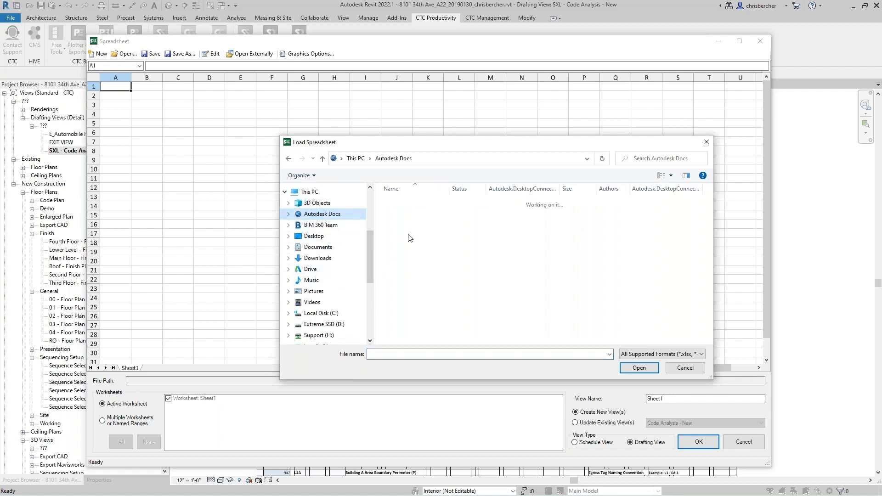
left_click(371, 198)
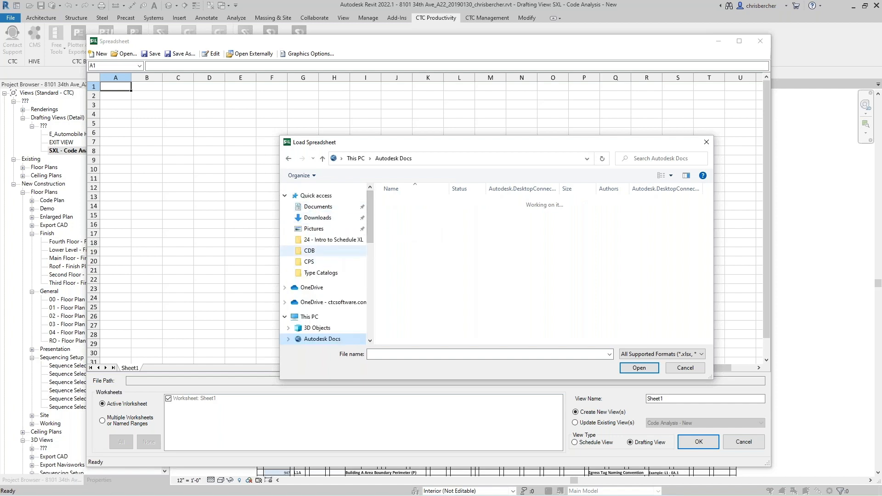
left_click(327, 302)
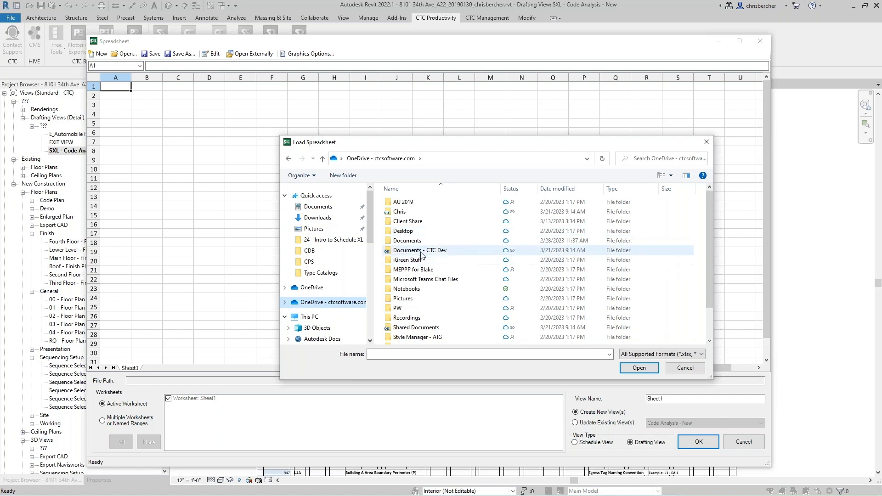
double_click(406, 251)
scroll(464, 296, "down", 2)
double_click(435, 320)
left_click(415, 212)
left_click(416, 205)
left_click(417, 213)
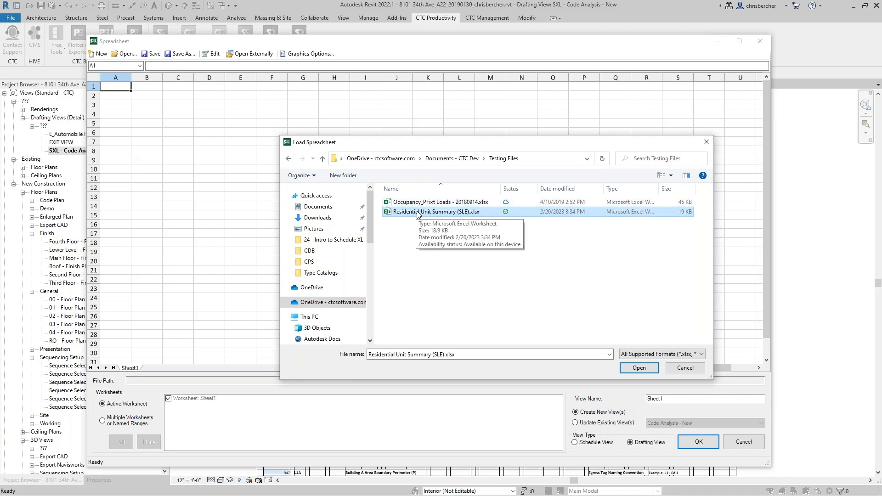
left_click(628, 368)
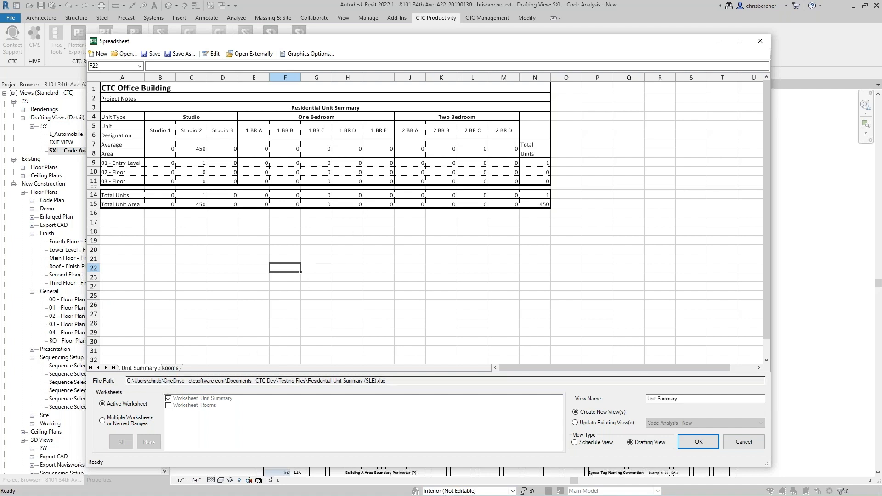
Step: Check the workbook's OneDrive file path, and import the Unit Summary worksheet as a new schedule view
left_click_drag(165, 381, 107, 391)
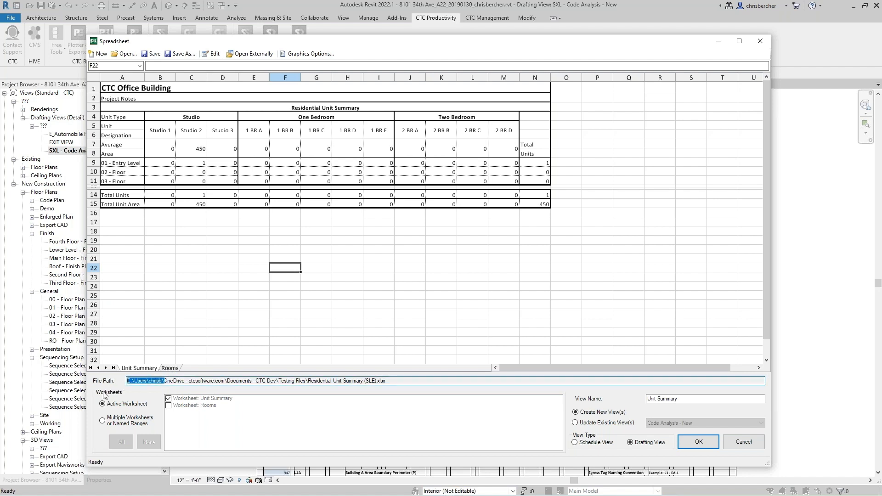
left_click_drag(164, 381, 79, 385)
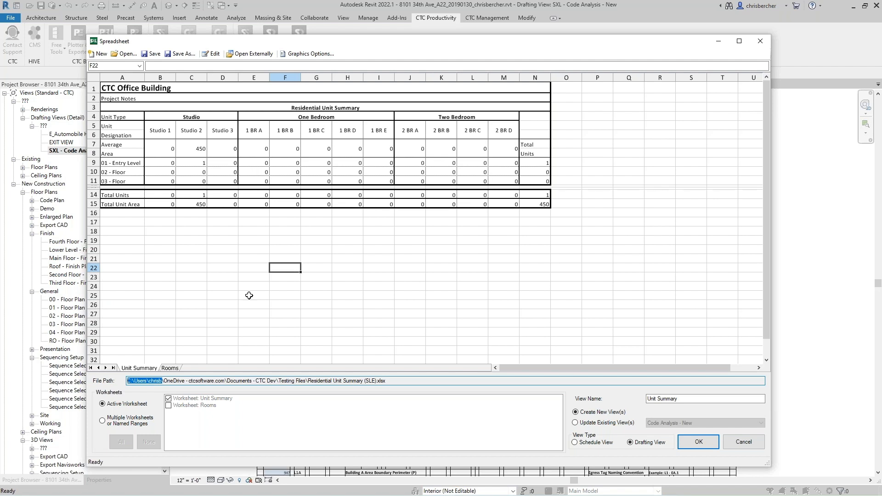
left_click_drag(164, 380, 275, 387)
left_click_drag(283, 382, 305, 380)
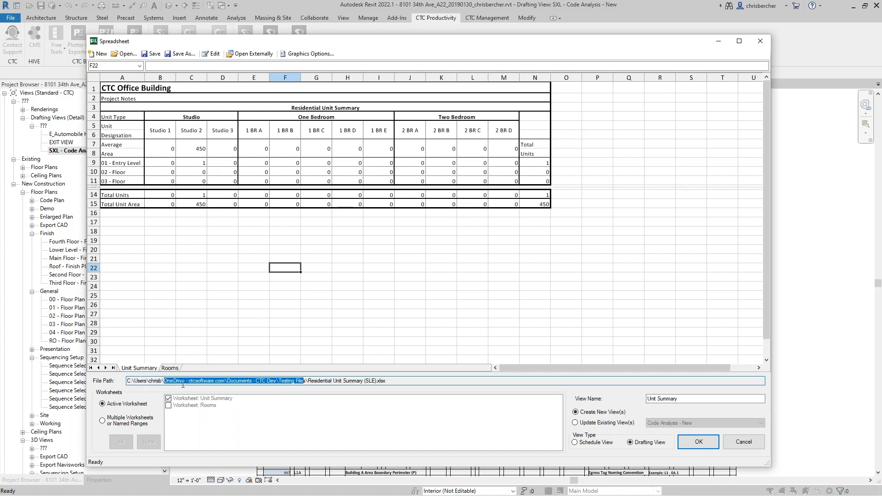
left_click_drag(163, 380, 296, 377)
left_click(583, 444)
left_click(703, 444)
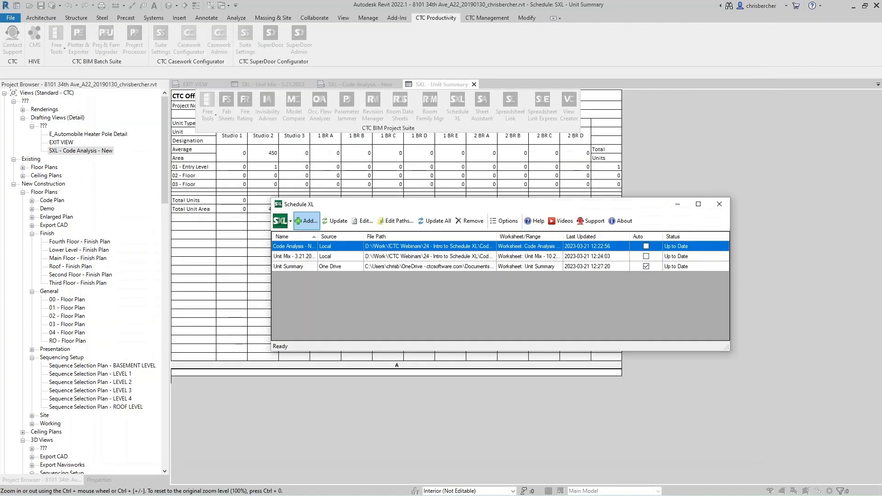
Step: Review the Unit Summary link entry with a wider file path column, and move the Schedule XL window clear of the schedule
left_click(353, 266)
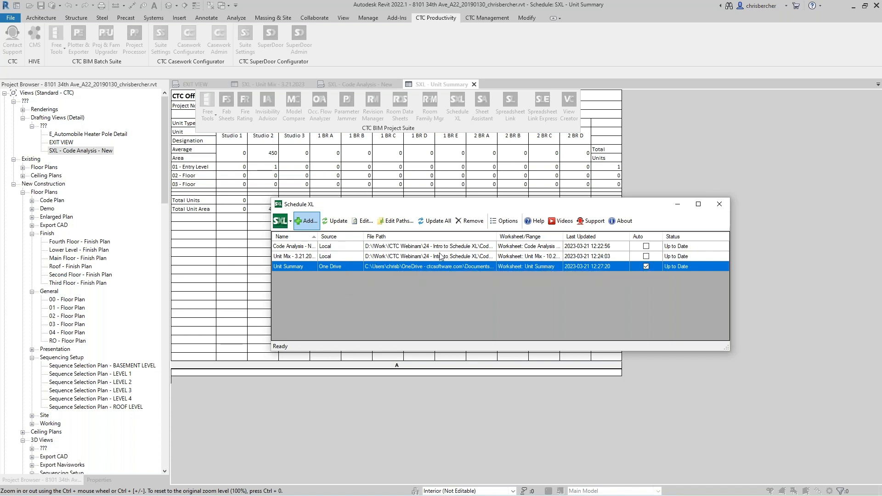
left_click_drag(497, 236, 526, 239)
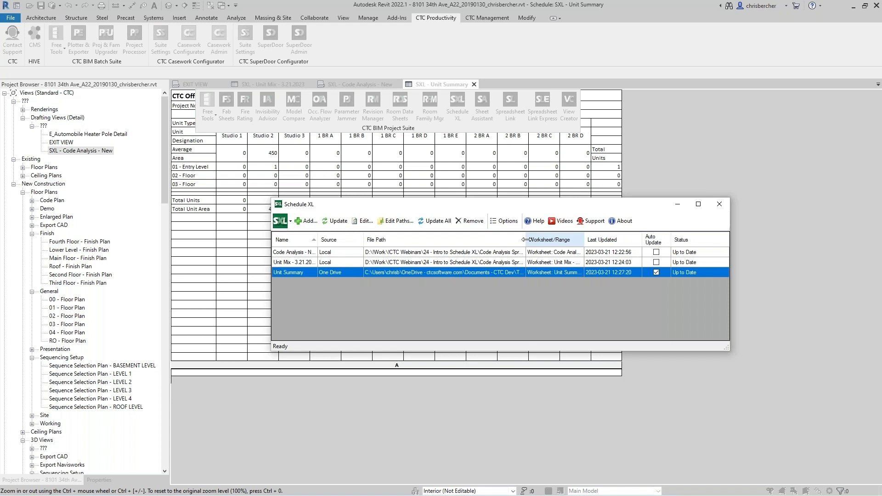
left_click_drag(440, 212, 387, 348)
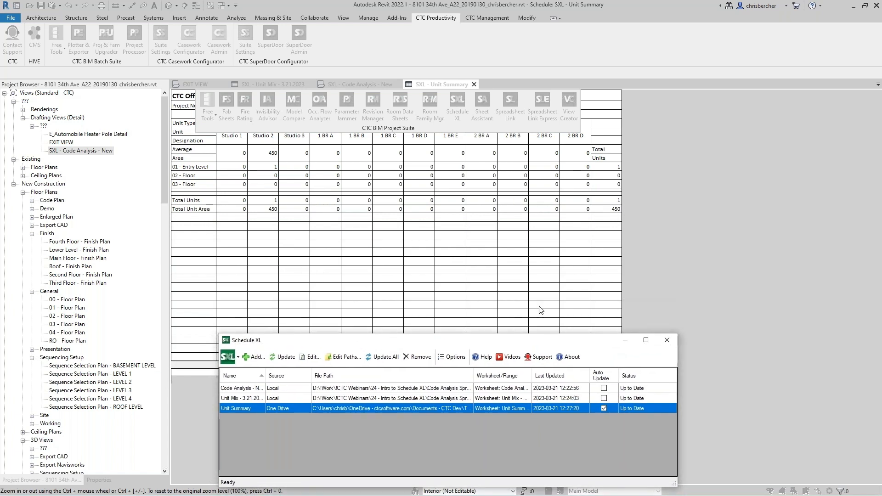
left_click_drag(516, 340, 523, 380)
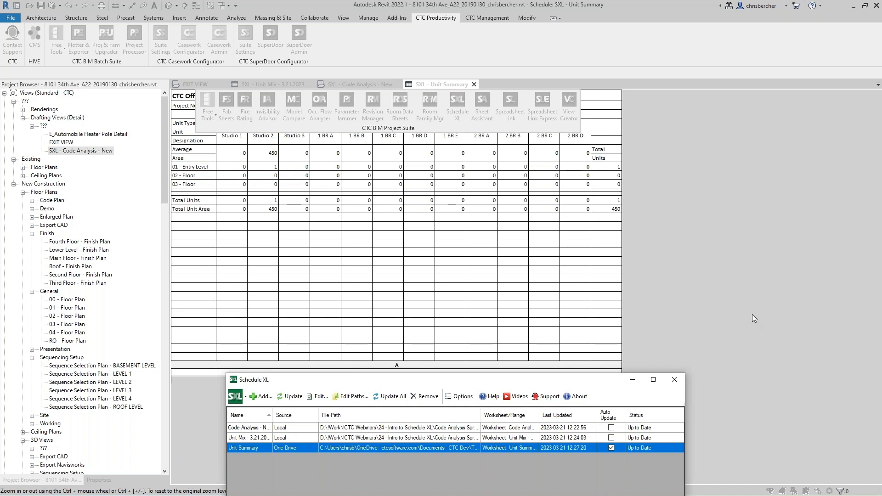
Step: Open Residential Unit Summary (SLE).xlsx in Excel, set A1:N15 of the Unit Summary worksheet as the print area and save
key("alt+Tab")
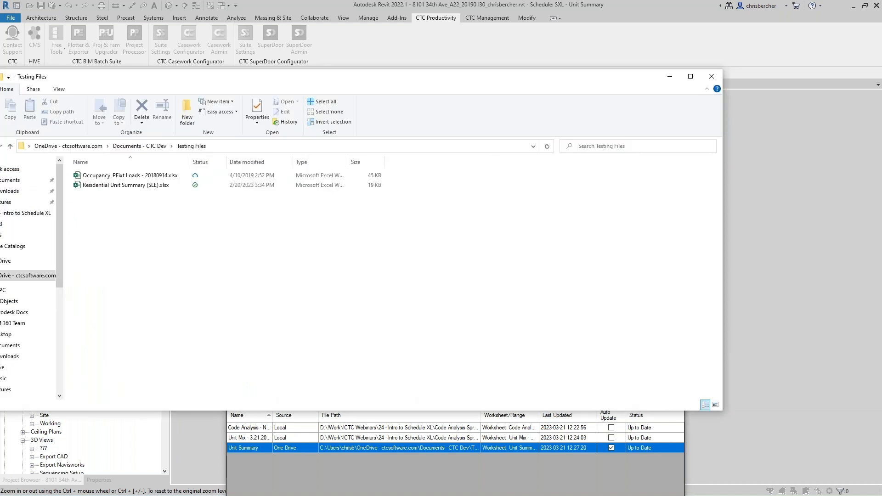
double_click(125, 184)
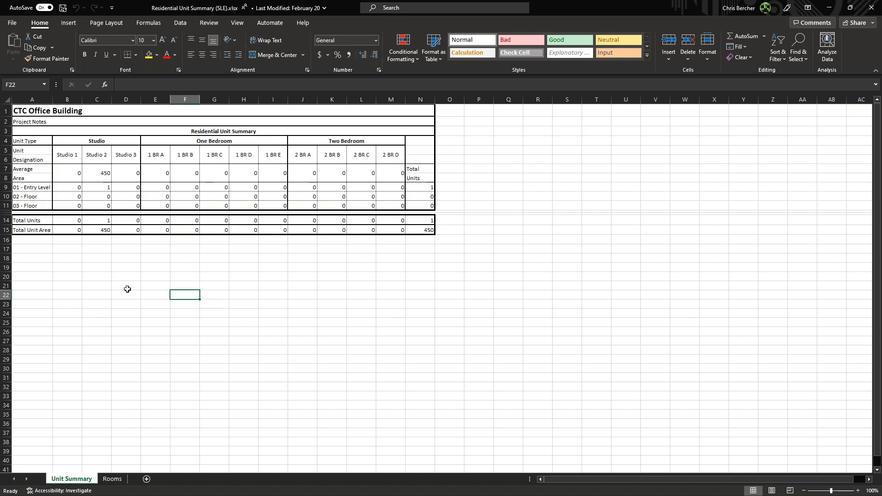
left_click(22, 110)
left_click_drag(21, 110, 424, 228)
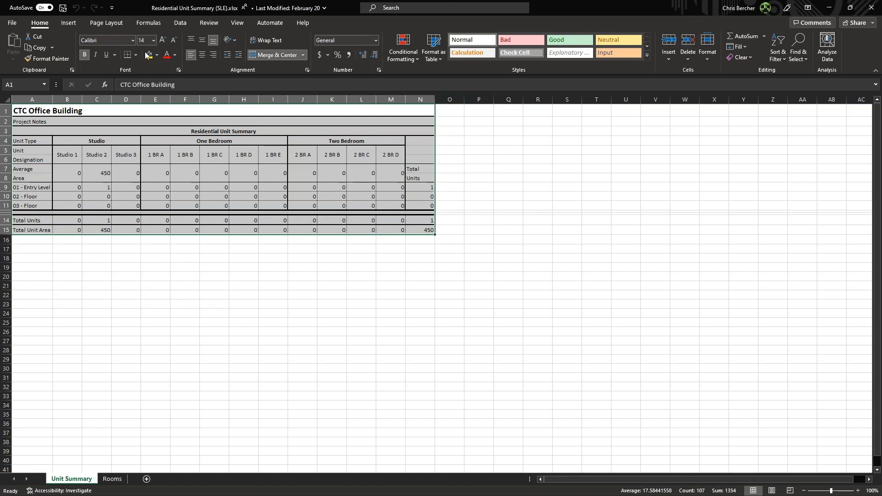
left_click(105, 23)
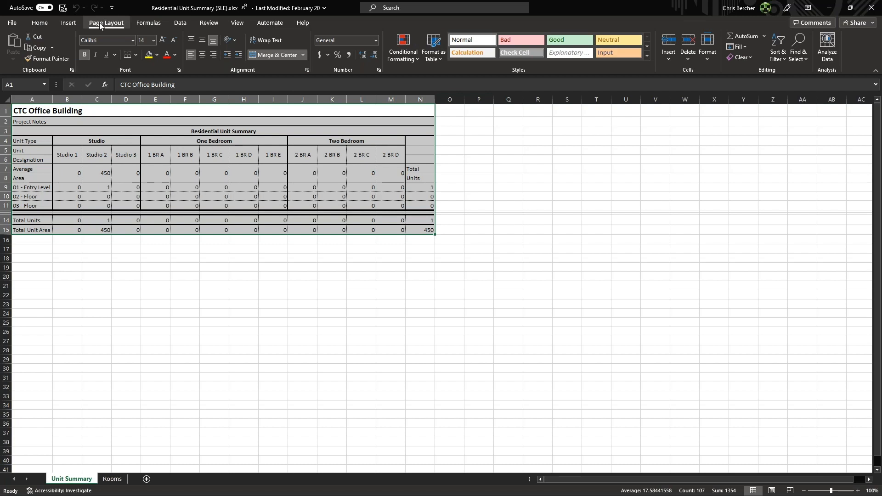
left_click(147, 48)
left_click(166, 72)
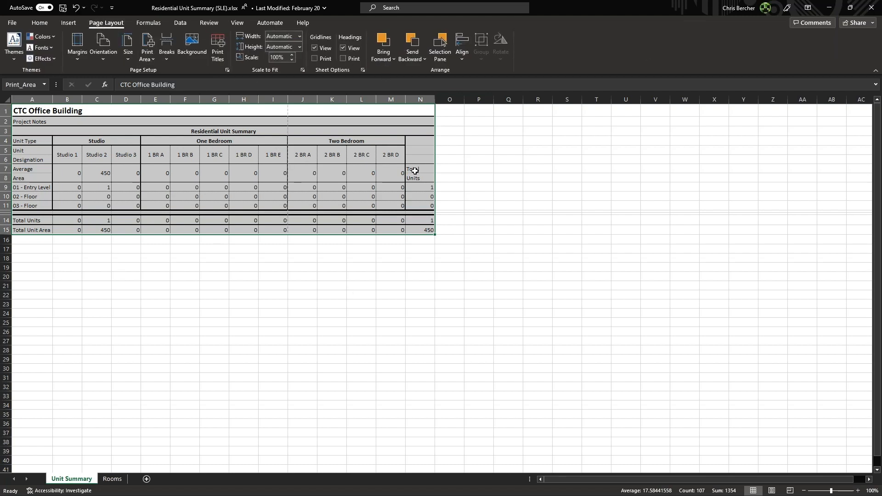
left_click(63, 8)
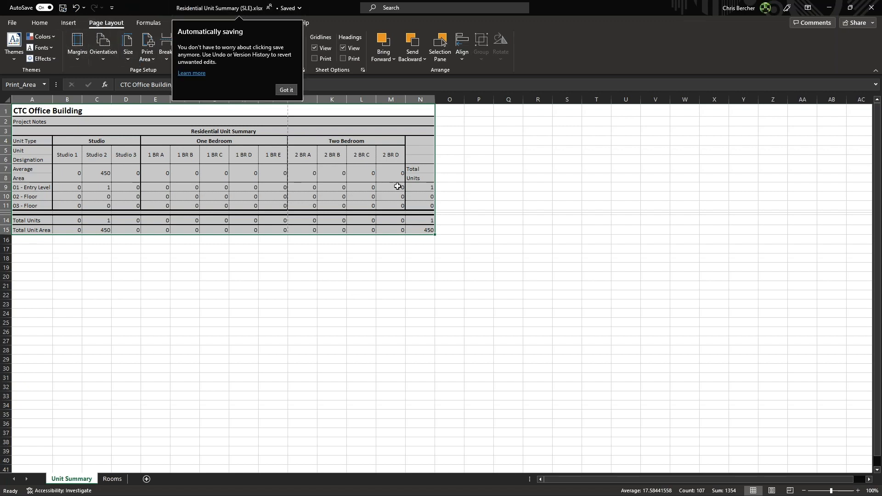
left_click(286, 90)
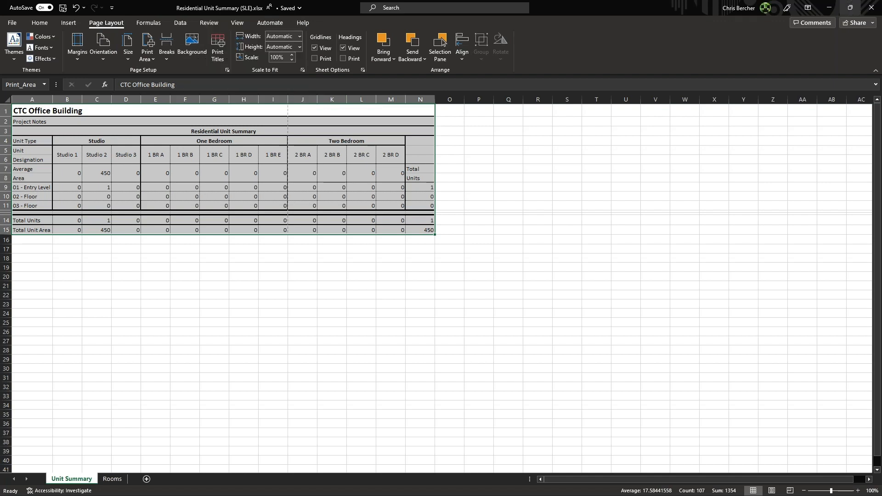
Step: Close the workbook, return to Revit and reopen Schedule XL to refresh the link statuses
left_click(871, 8)
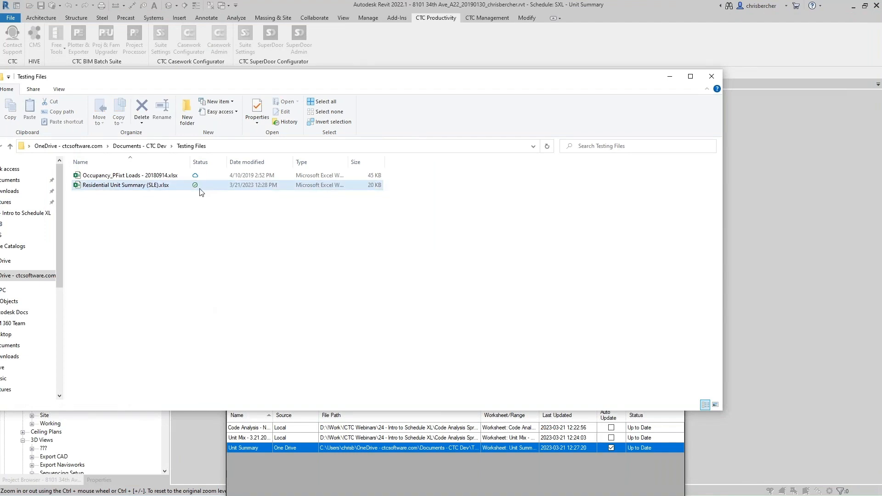
left_click(837, 211)
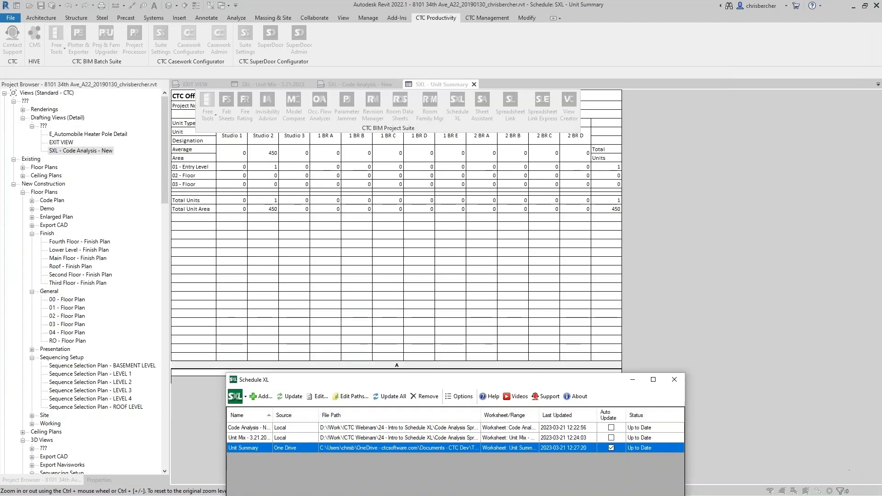
left_click_drag(446, 382, 390, 146)
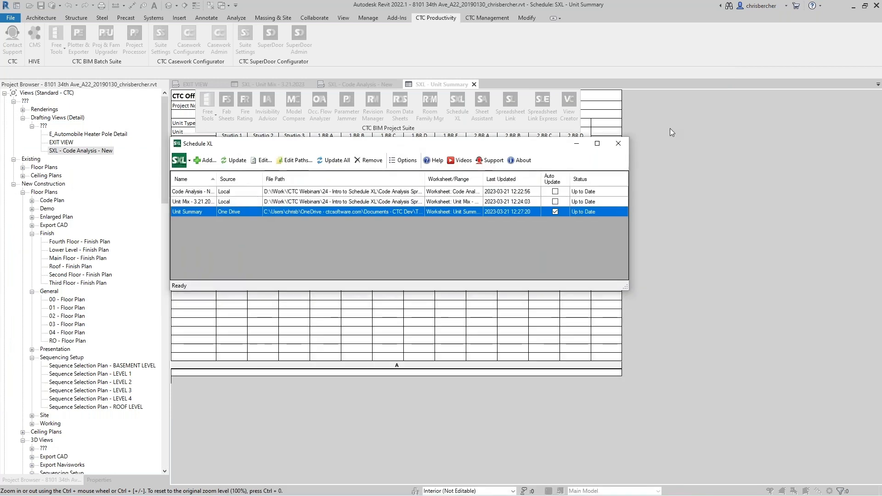
left_click(619, 152)
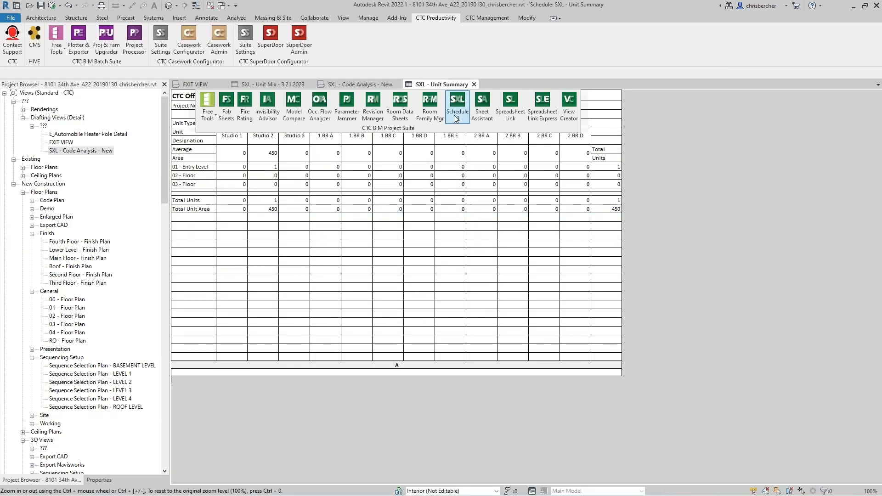
left_click(459, 114)
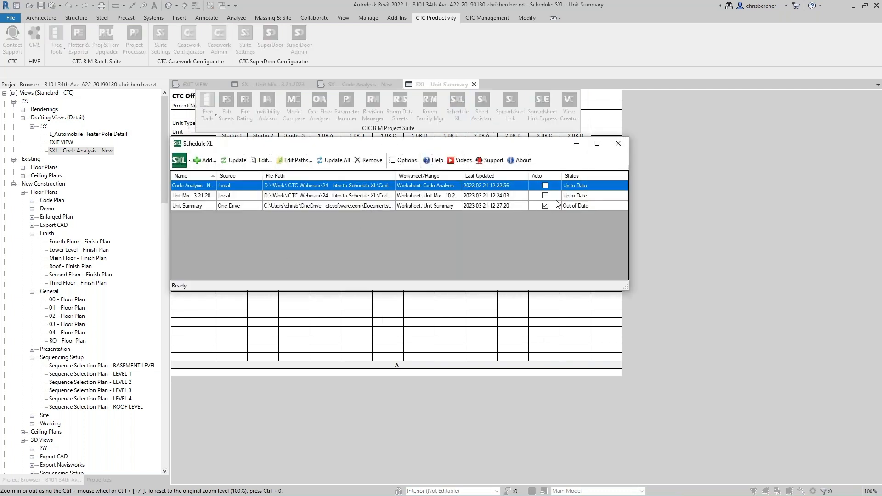
Step: Update the out-of-date Unit Summary link from its OneDrive workbook and close Schedule XL
left_click(331, 207)
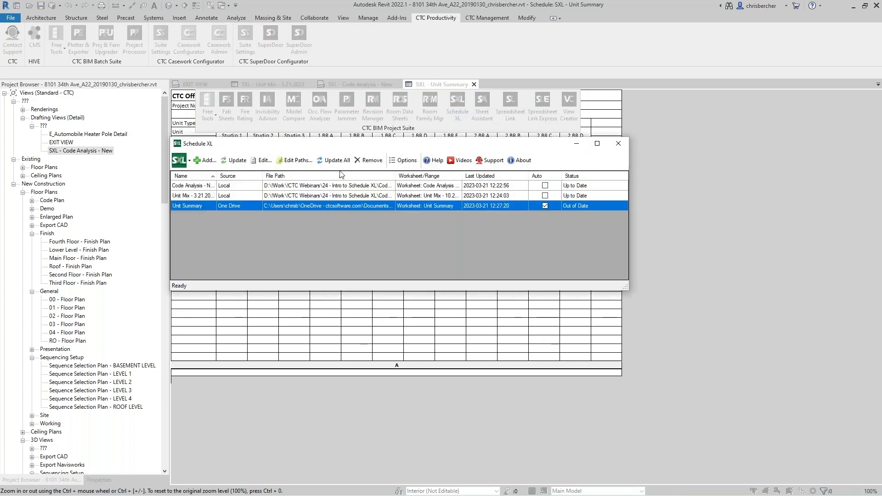
left_click(238, 161)
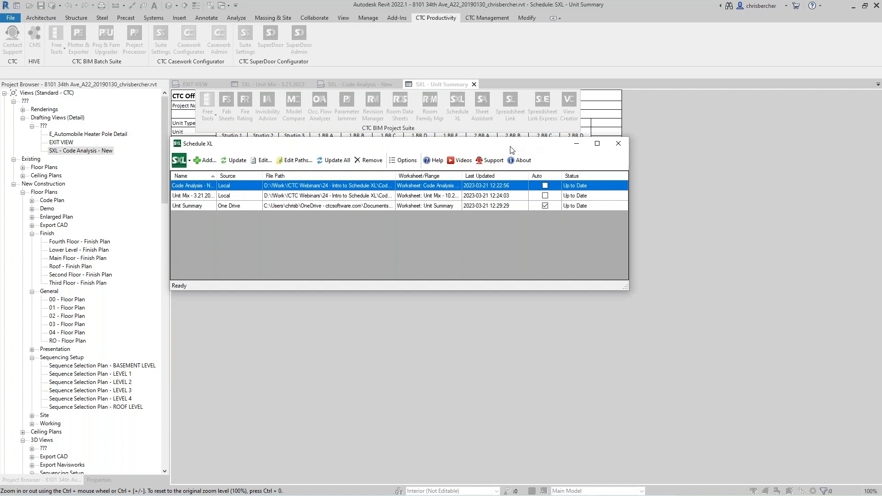
left_click(619, 144)
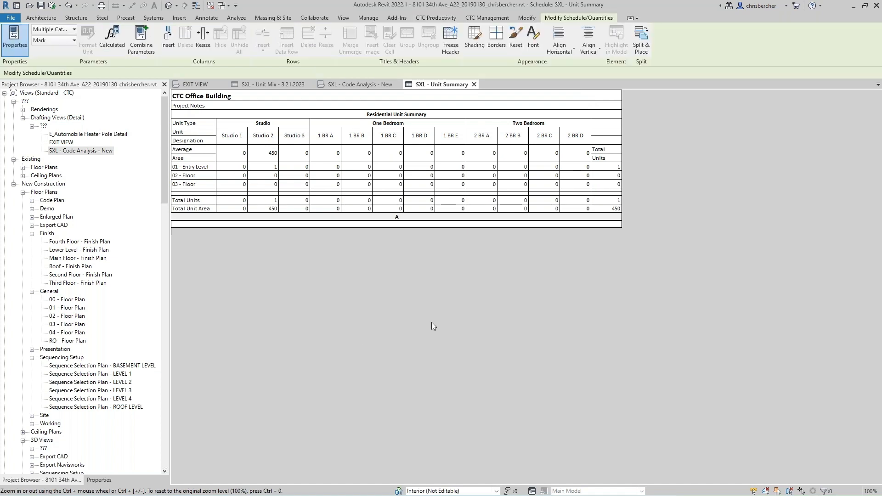
Step: Find sheet A302 - BUILDING ELEVATIONS in the project and open it
left_click(99, 480)
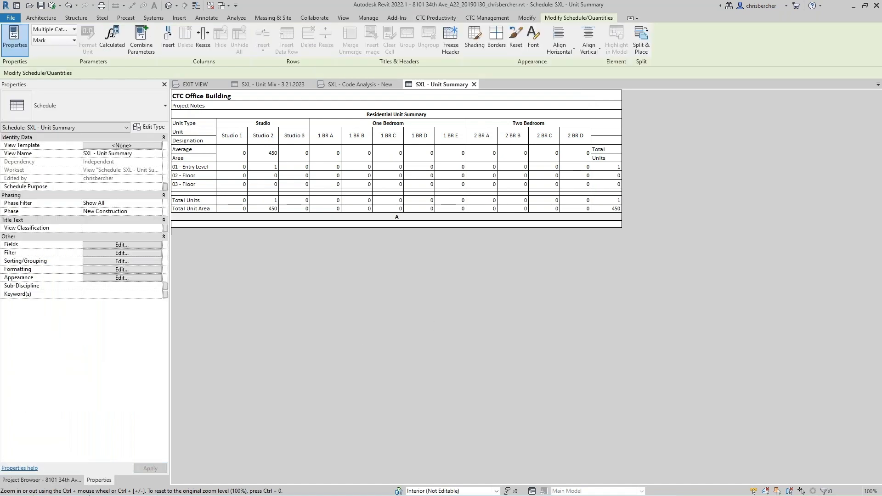
left_click(66, 480)
scroll(31, 367, "down", 6)
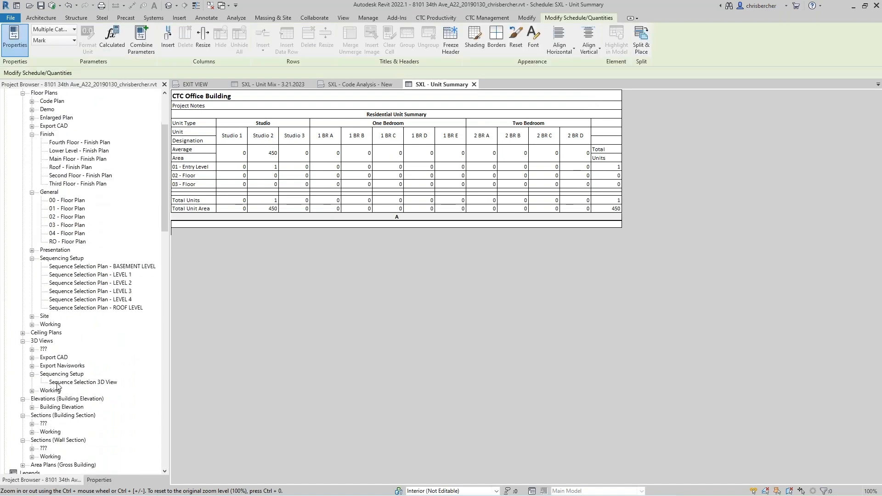
scroll(120, 321, "down", 18)
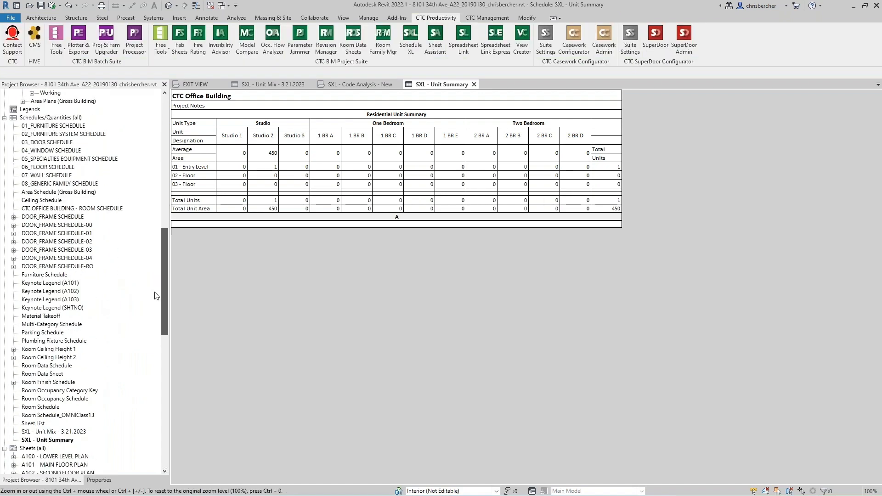
scroll(108, 383, "down", 3)
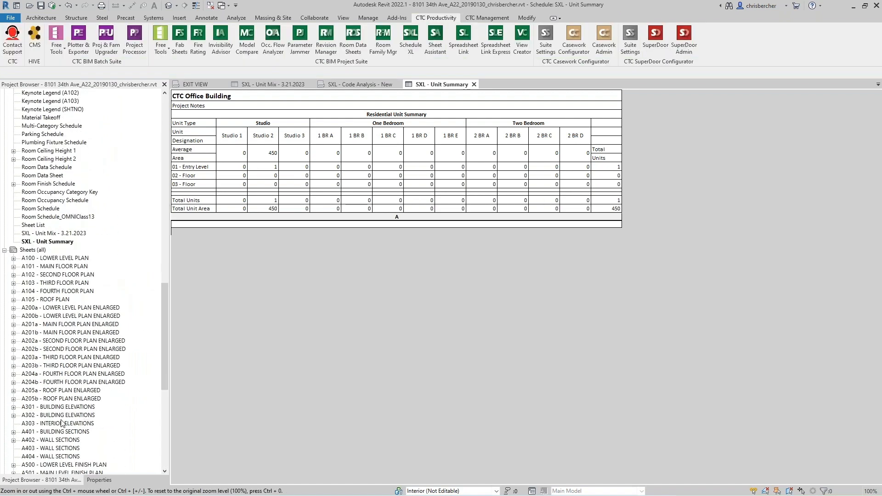
left_click(64, 416)
double_click(62, 415)
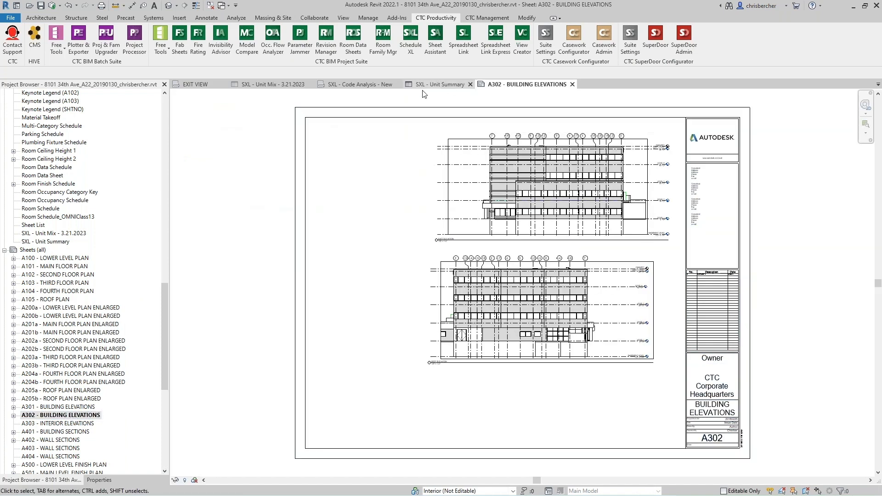
Step: Place the SXL - Unit Summary schedule on sheet A302, below the lower building elevation
scroll(58, 234, "up", 1)
scroll(59, 234, "up", 1)
left_click_drag(48, 285, 381, 336)
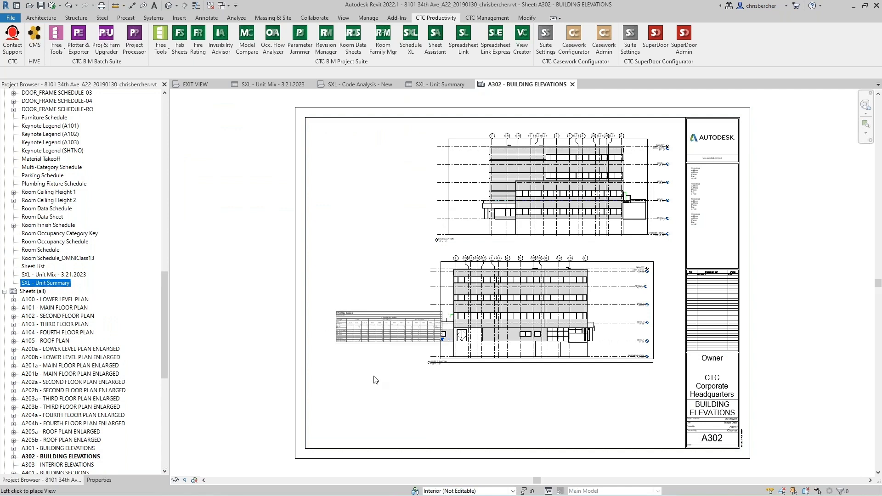
left_click(594, 403)
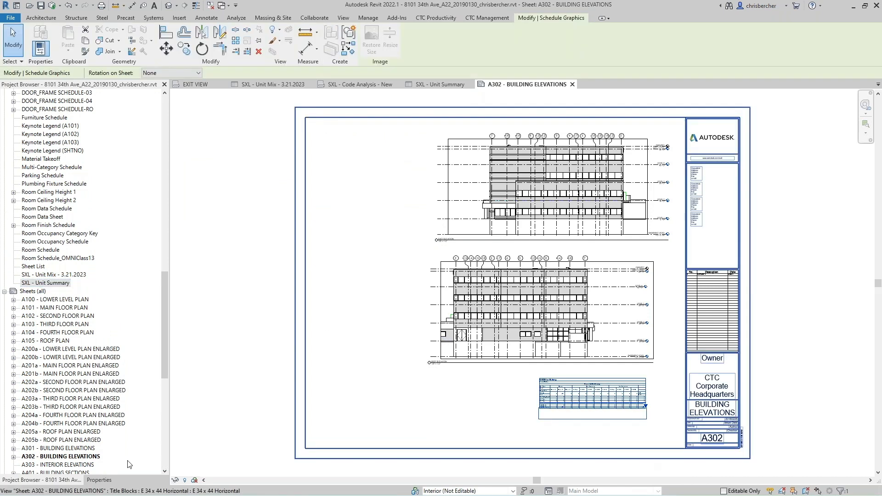
left_click(377, 320)
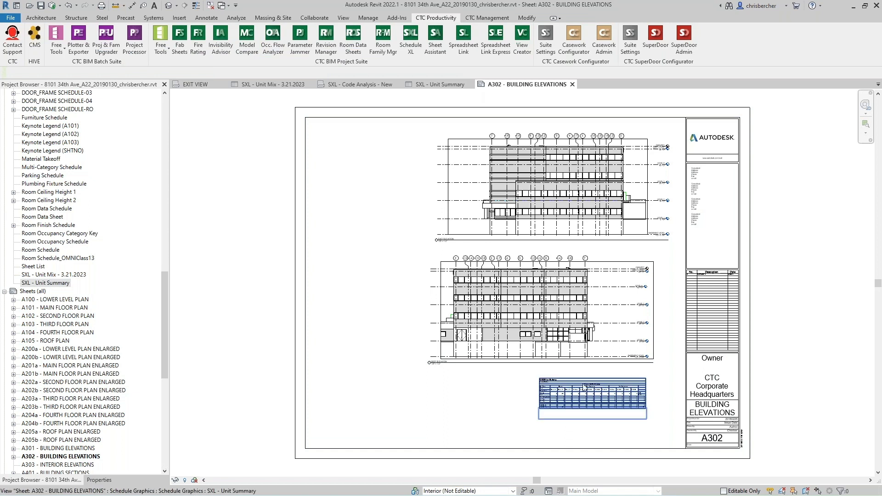
scroll(584, 388, "up", 2)
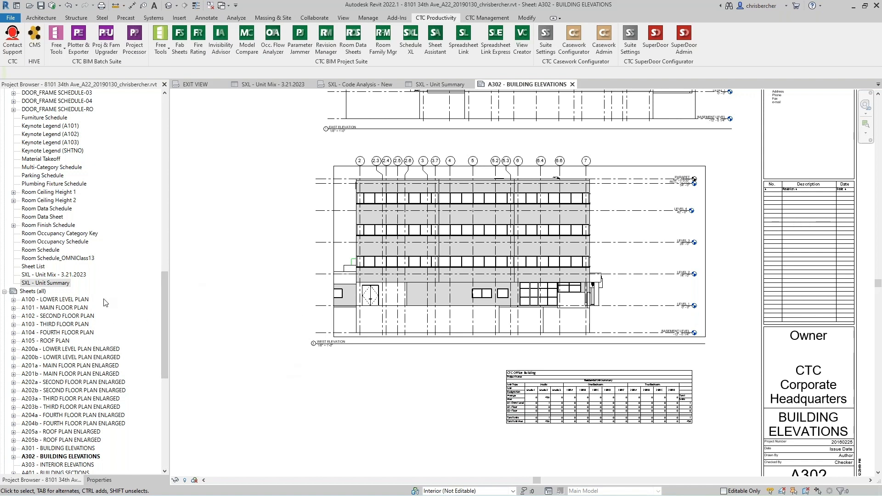
Step: Open sheet A303 - INTERIOR ELEVATIONS and place the SXL - Code Analysis - New drafting view in the sheet's upper-left area
left_click(71, 465)
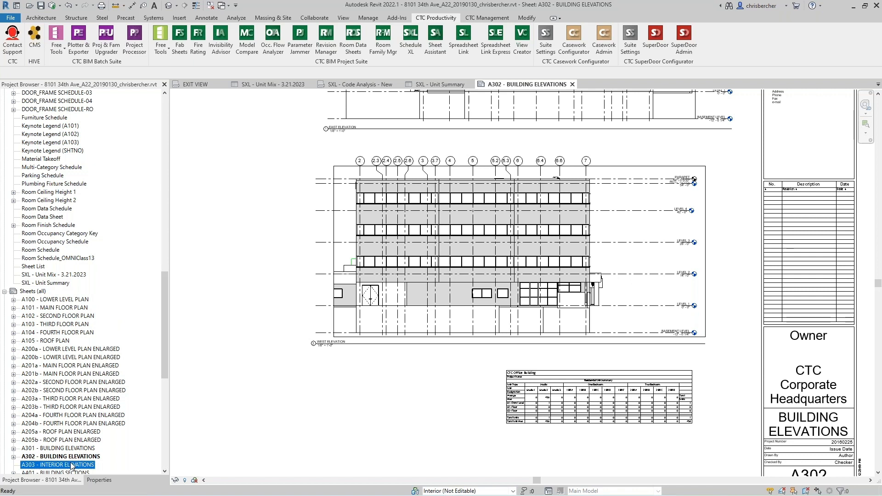
double_click(72, 465)
left_click(164, 164)
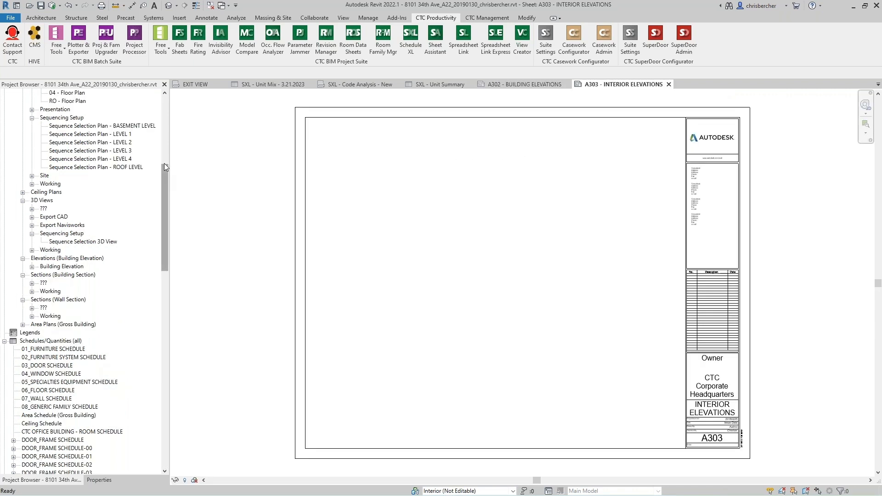
left_click(166, 136)
left_click(94, 151)
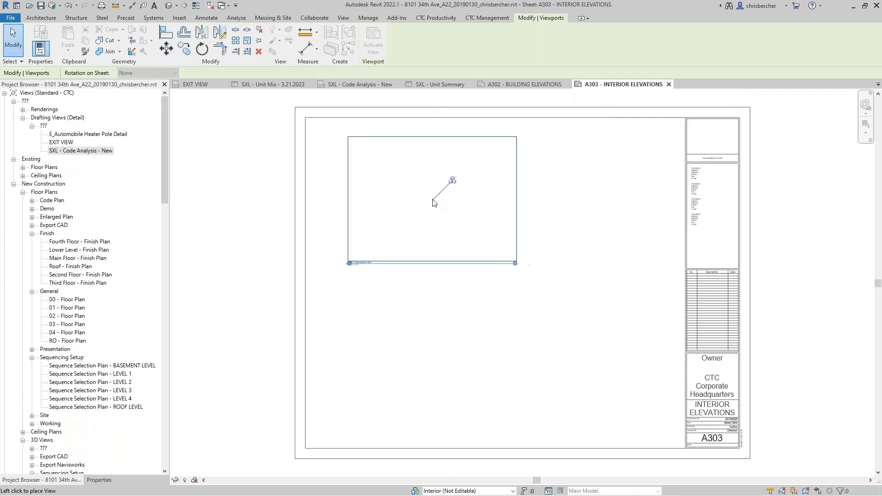
left_click(404, 189)
left_click_drag(424, 169, 425, 169)
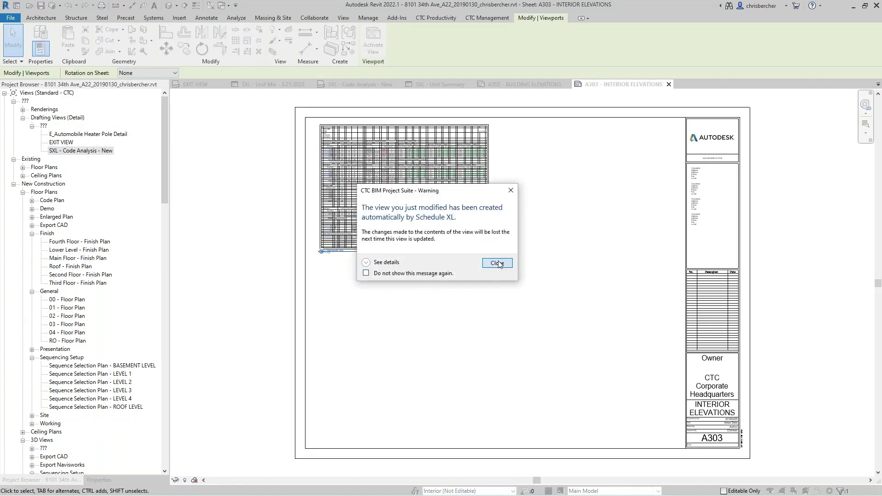
left_click(499, 263)
scroll(359, 157, "up", 3)
scroll(356, 157, "up", 2)
middle_click_drag(359, 157, 376, 211)
scroll(375, 211, "down", 1)
left_click(712, 243)
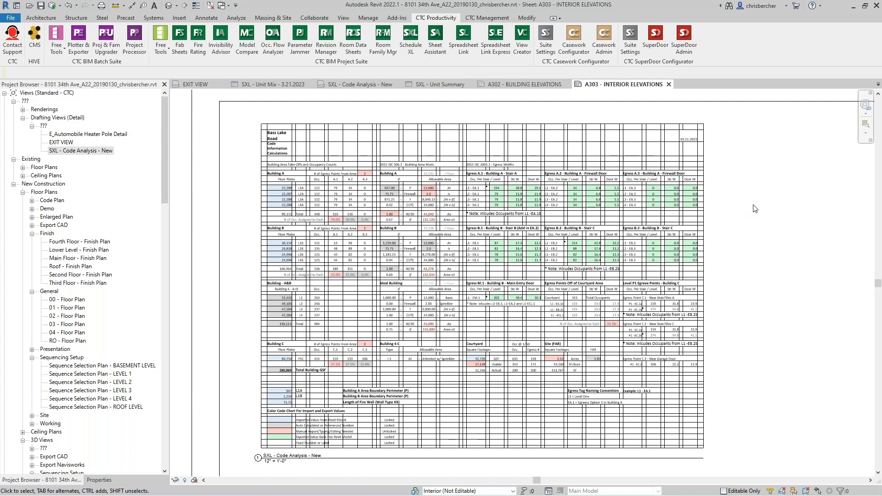
key("alt+Tab")
key("Right")
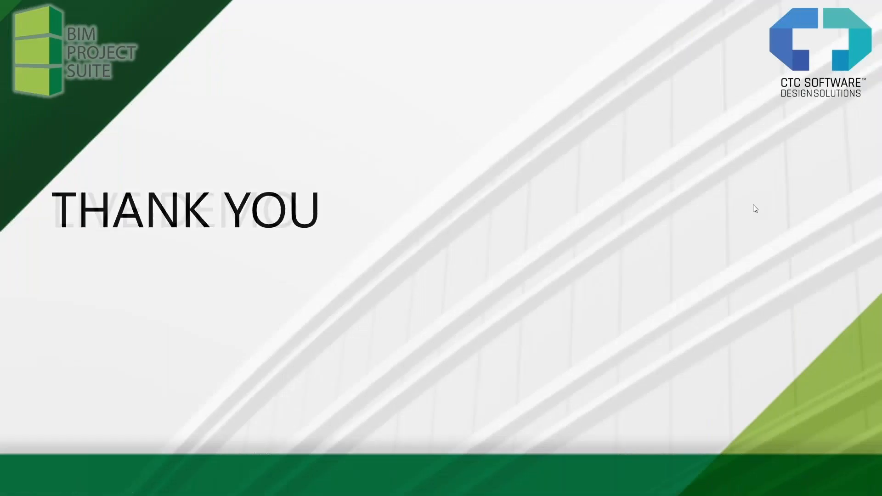